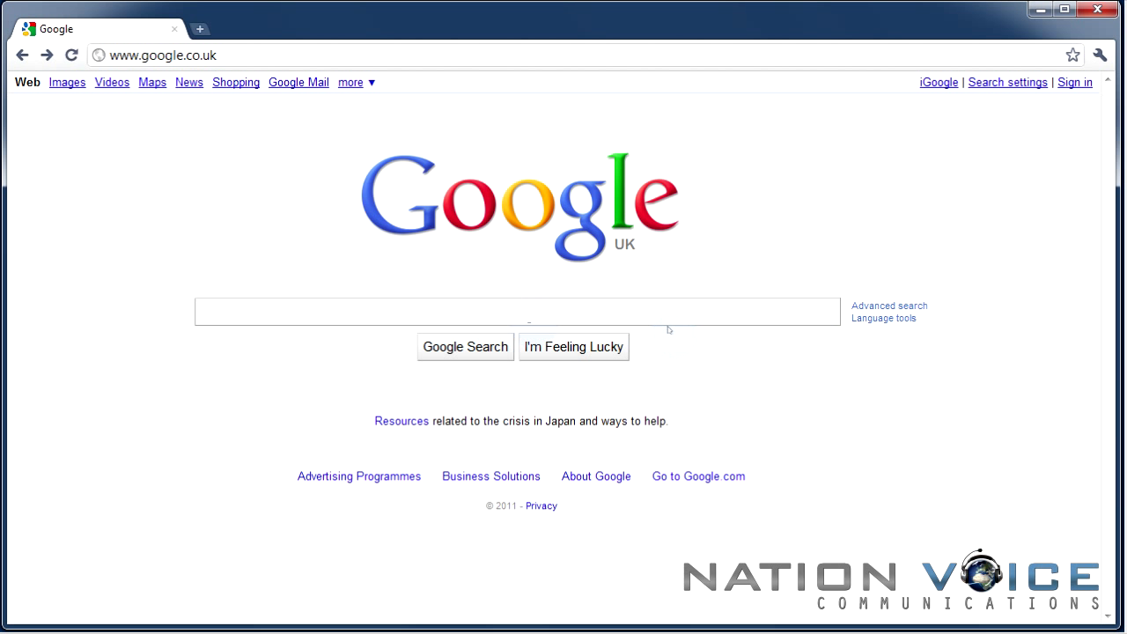
Search Google for Ventrilo, open the official Ventrilo site and go to its list of client downloads.
click(217, 315)
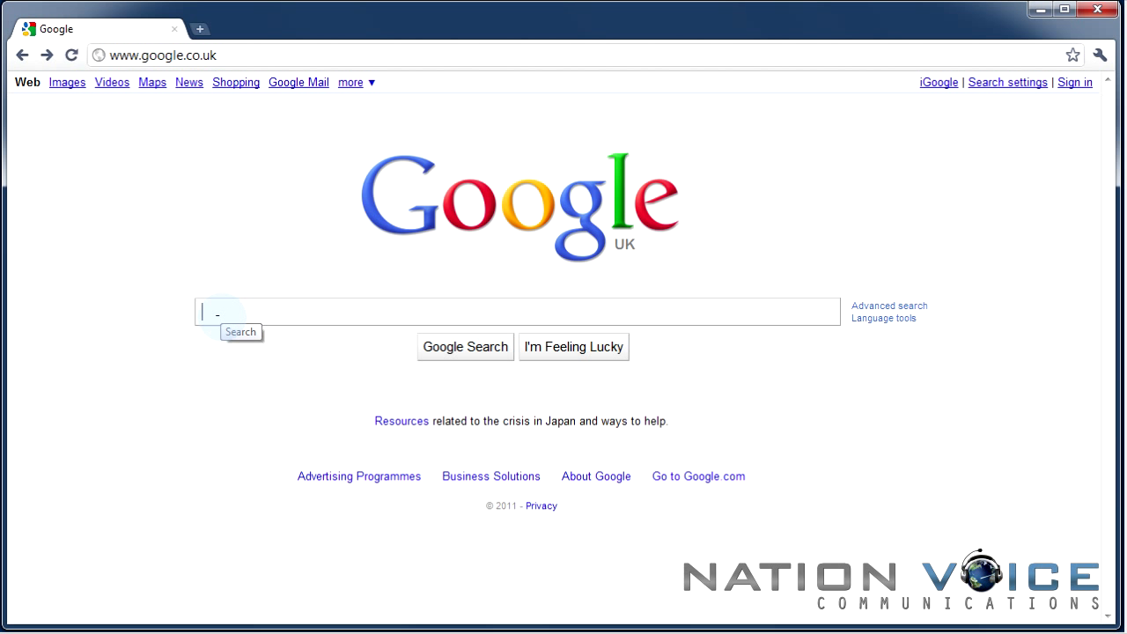
text(Ventrilo)
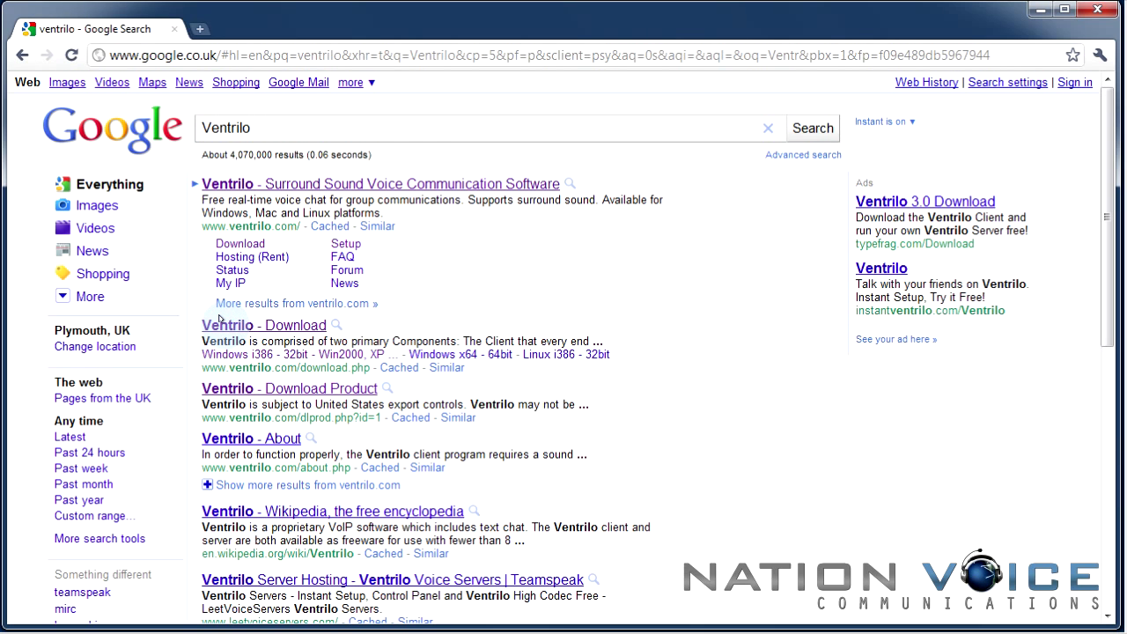
click(322, 187)
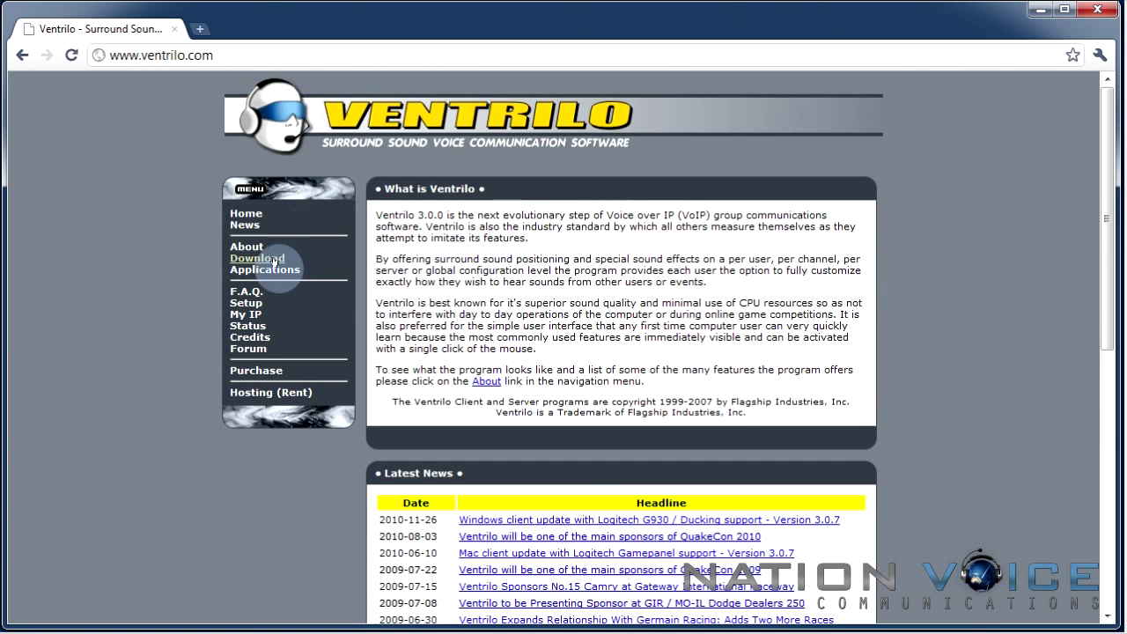
click(271, 262)
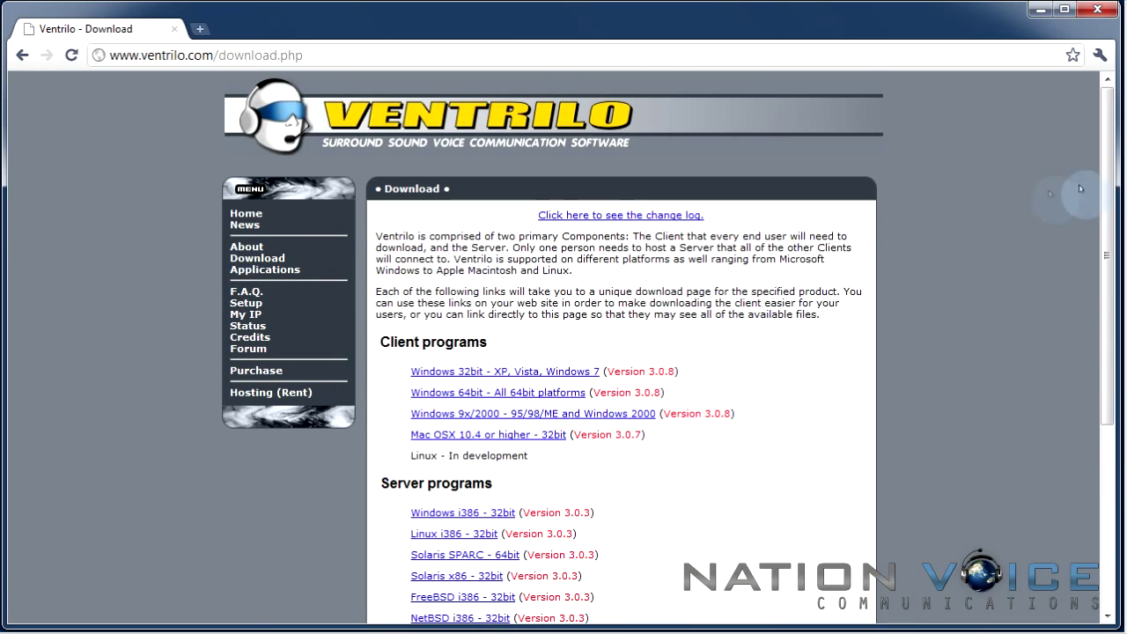
drag(1107, 176, 1108, 269)
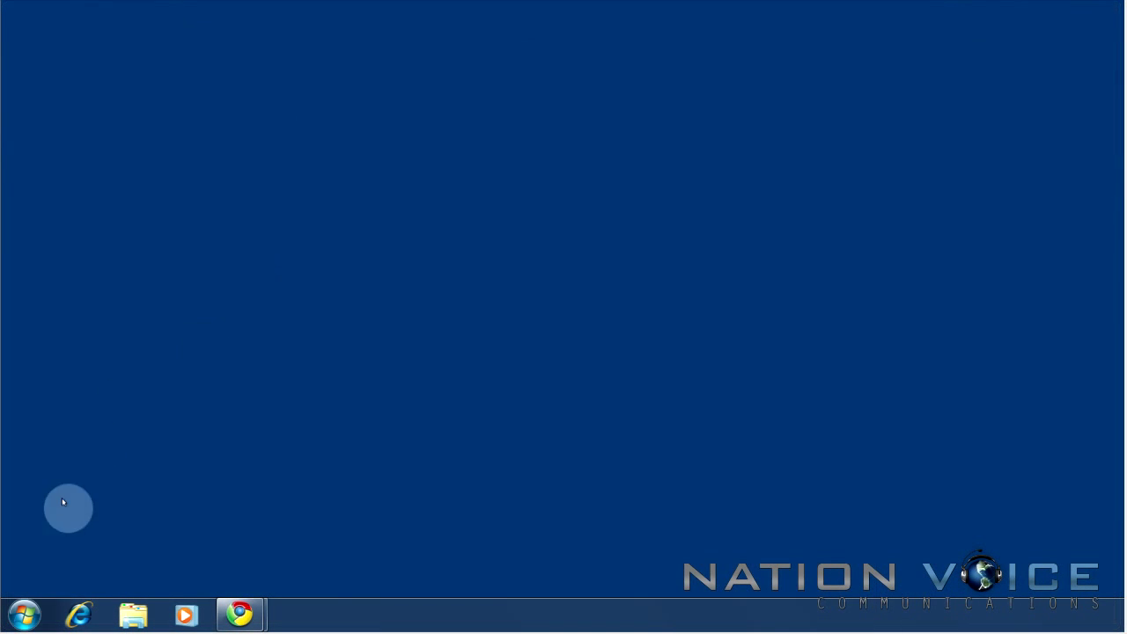
Open the computer's system properties to check which Windows system type is installed.
click(25, 615)
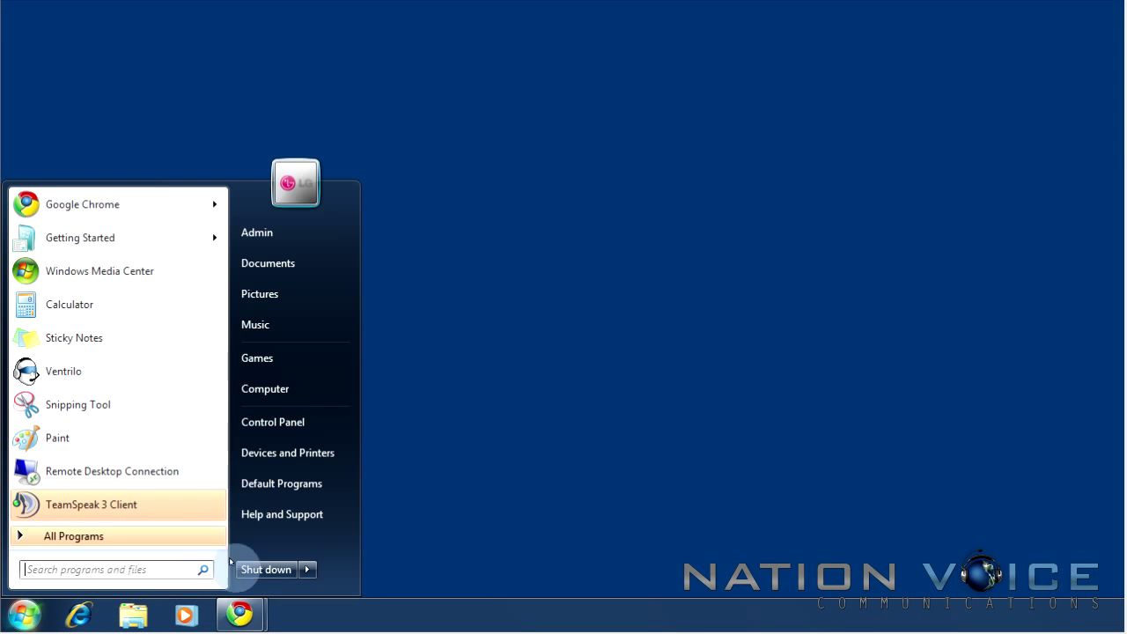
right_click(342, 390)
click(374, 535)
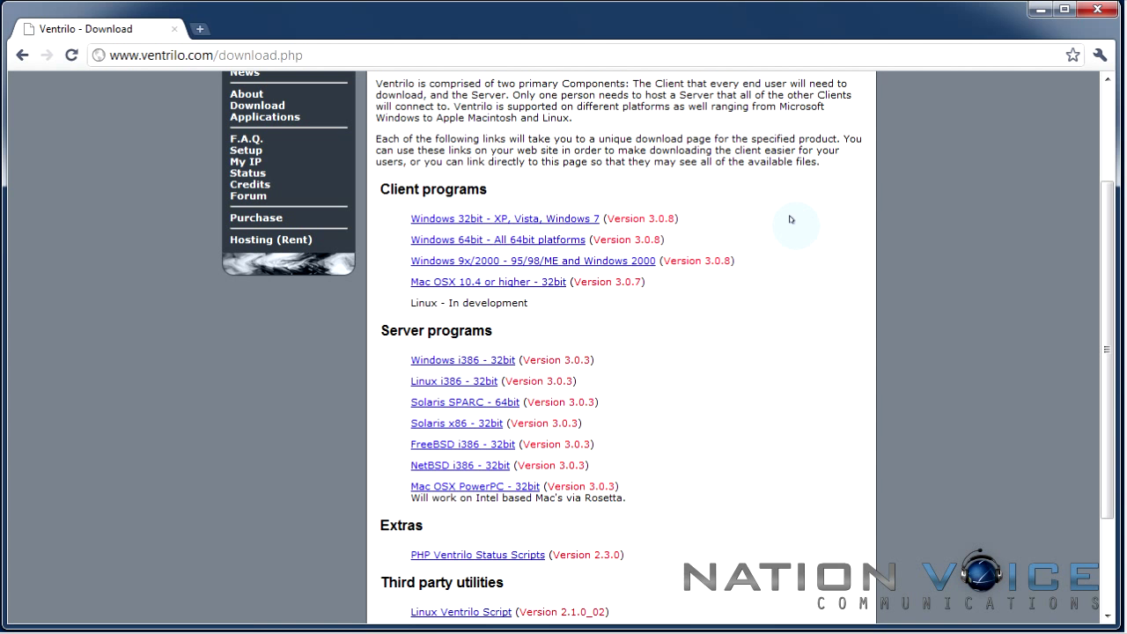
Download the Windows 32bit Ventrilo client for XP, Vista and Windows 7, agreeing to the terms, and run the installer with permission to make changes.
click(428, 218)
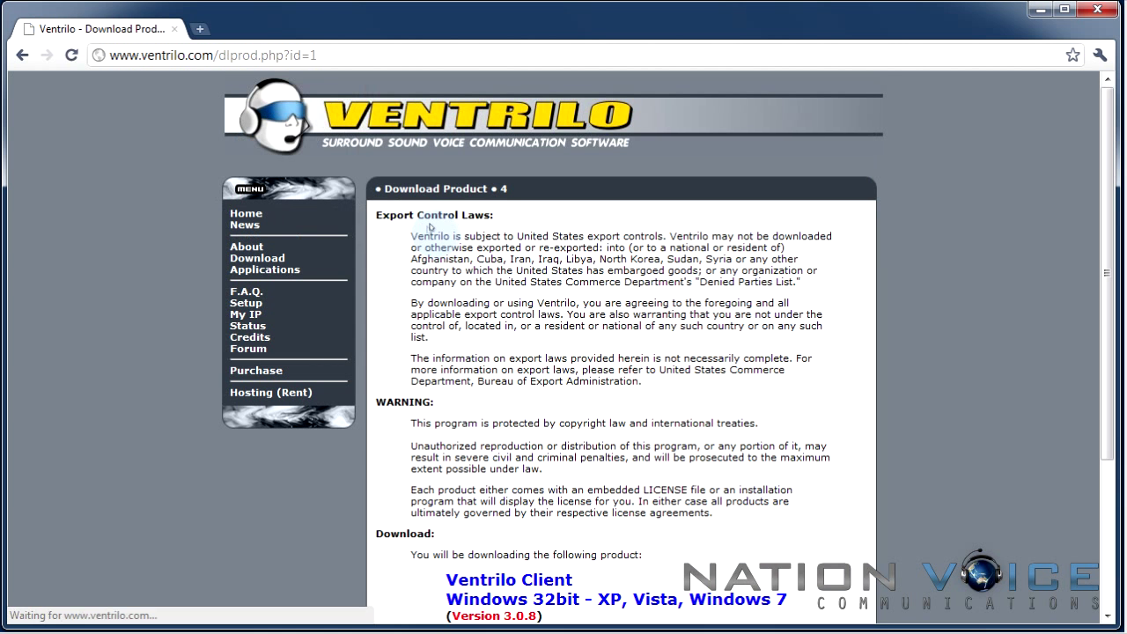
scroll(431, 365, down, 5)
click(442, 472)
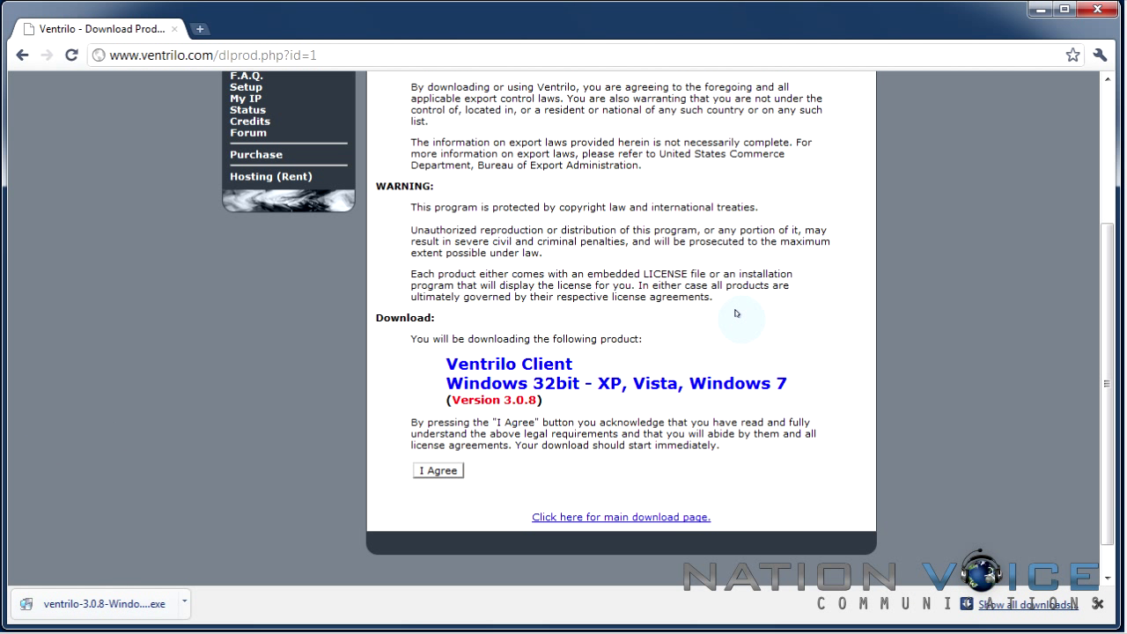
click(79, 604)
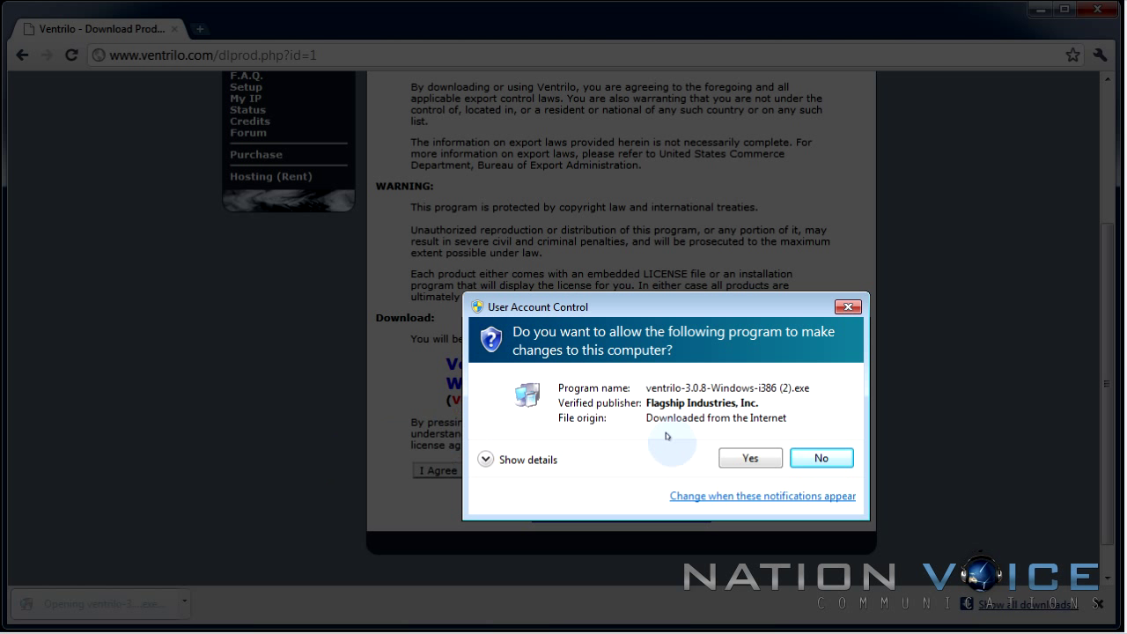
click(750, 457)
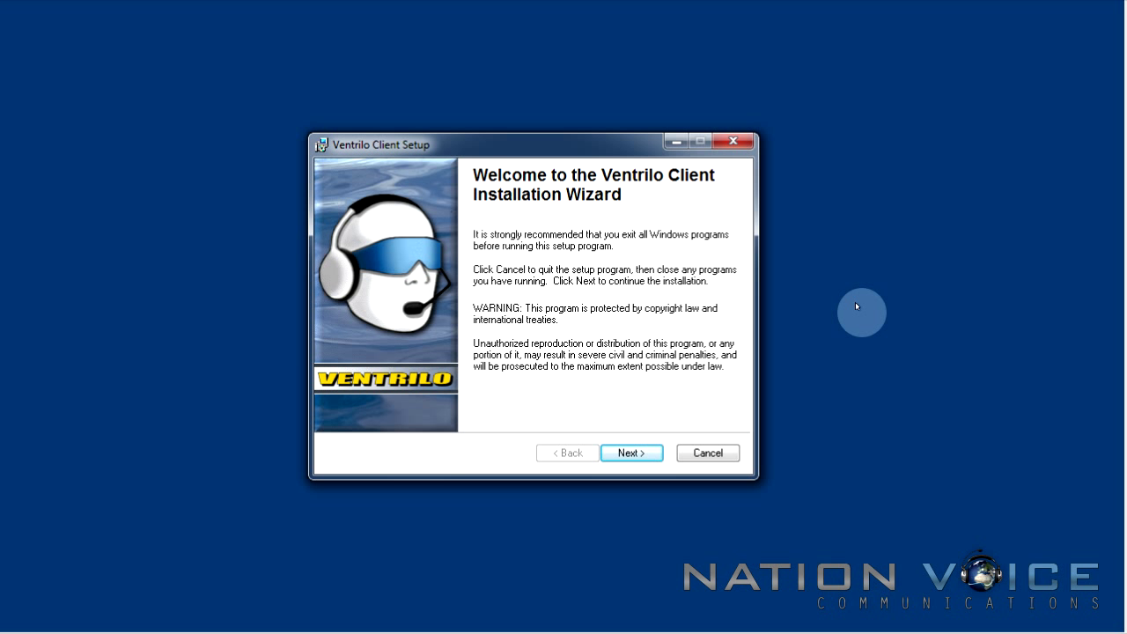
Install the Ventrilo client, accepting the license agreement, for anyone who uses this computer, in C:\Program Files\Ventrilo\.
click(630, 452)
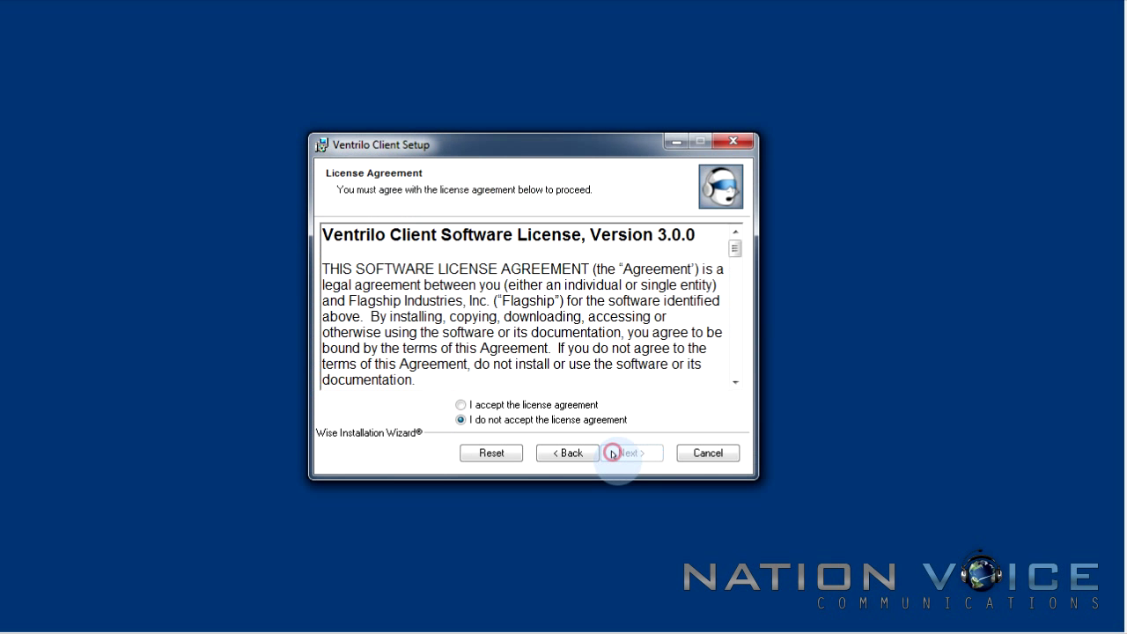
click(588, 406)
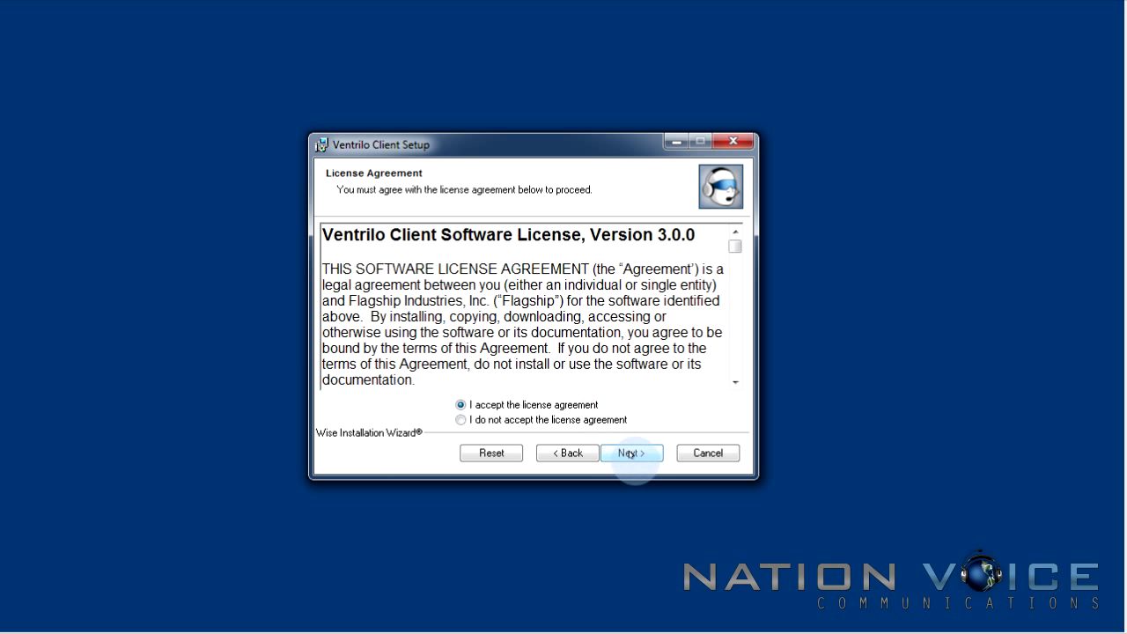
click(631, 453)
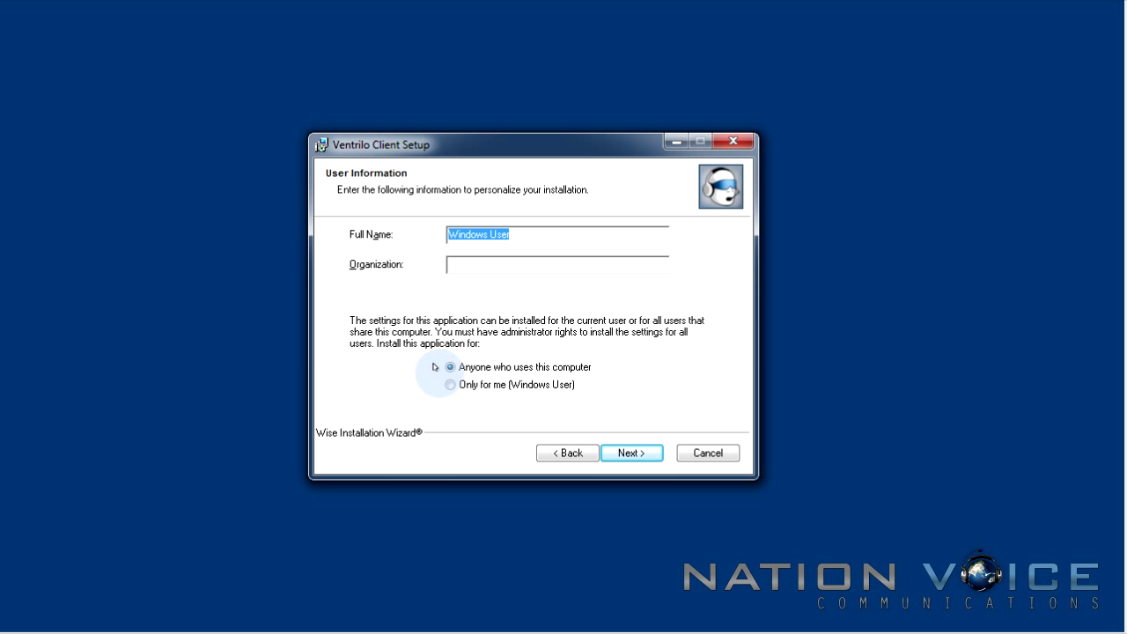
click(631, 453)
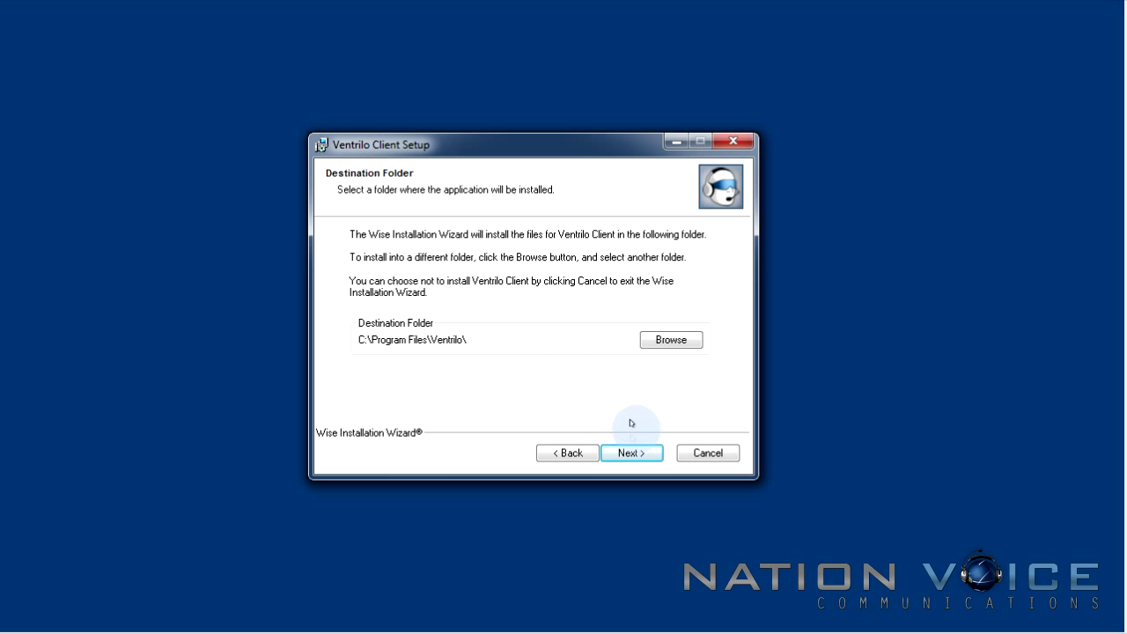
click(629, 452)
click(630, 454)
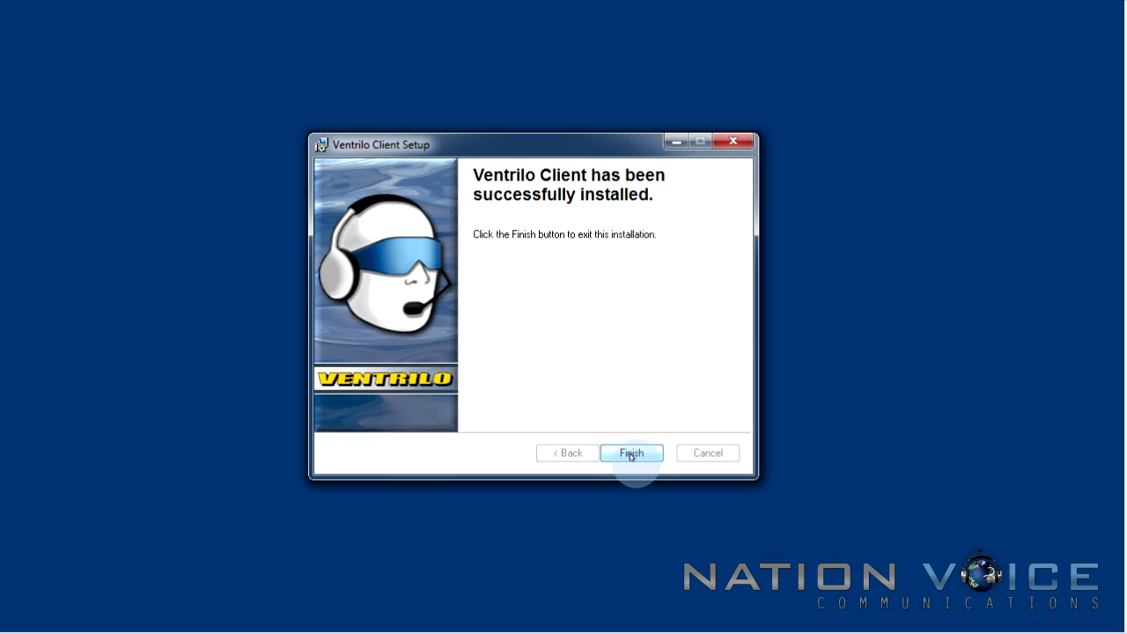
click(631, 453)
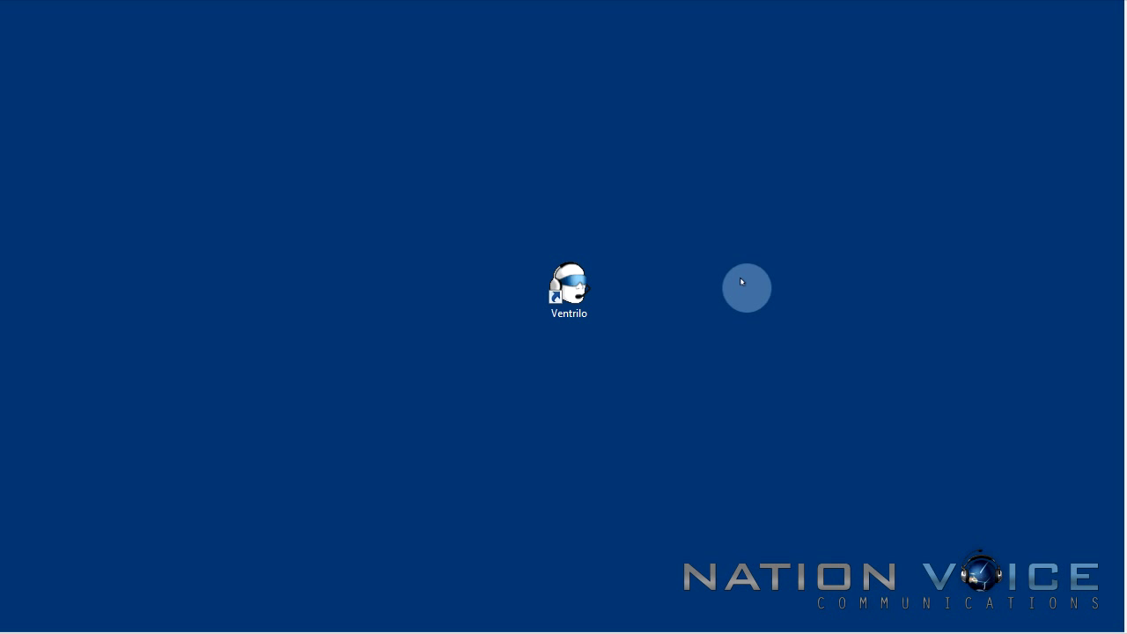
Launch Ventrilo from the desktop, declining the online tutorial, and enlarge its main window to nearly full screen height.
double_click(579, 267)
drag(616, 367, 522, 228)
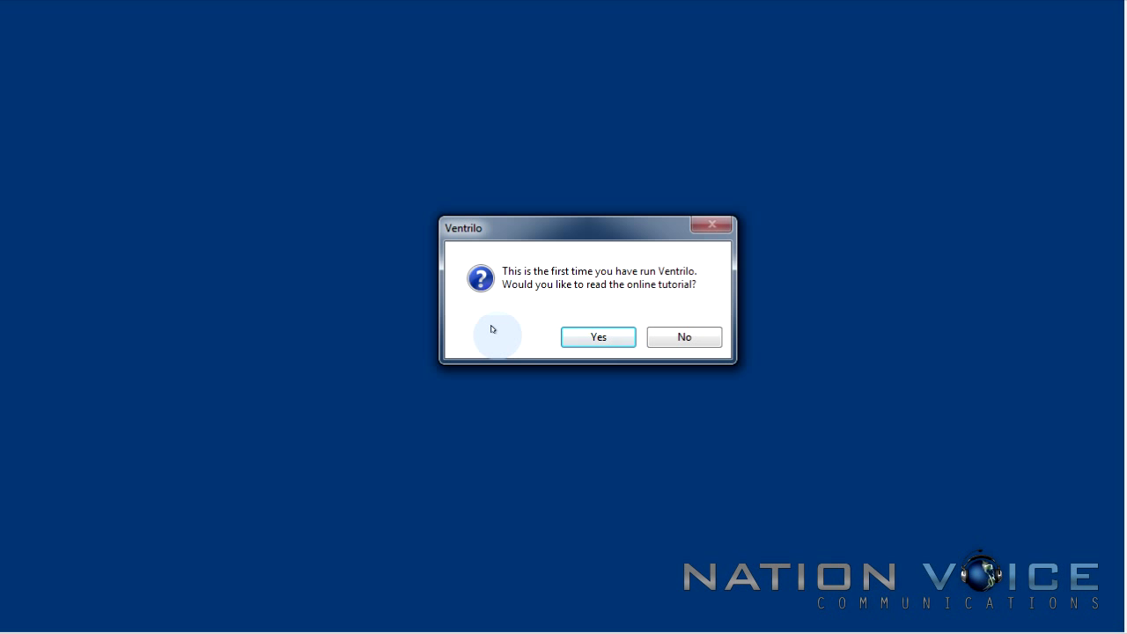
click(655, 332)
drag(650, 312, 484, 26)
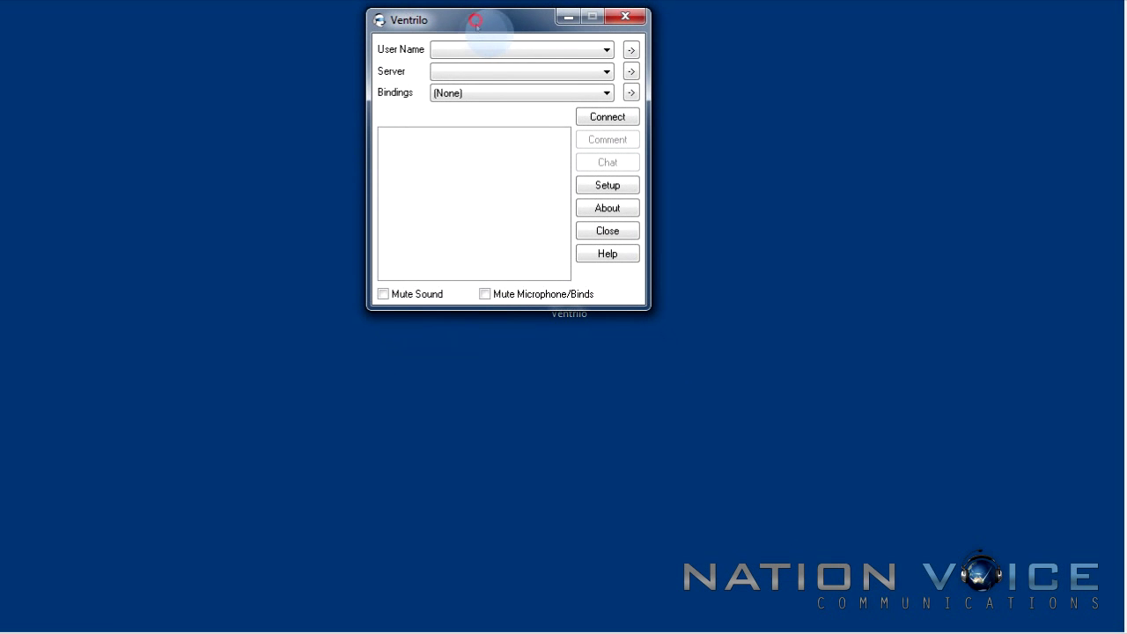
drag(640, 305, 726, 611)
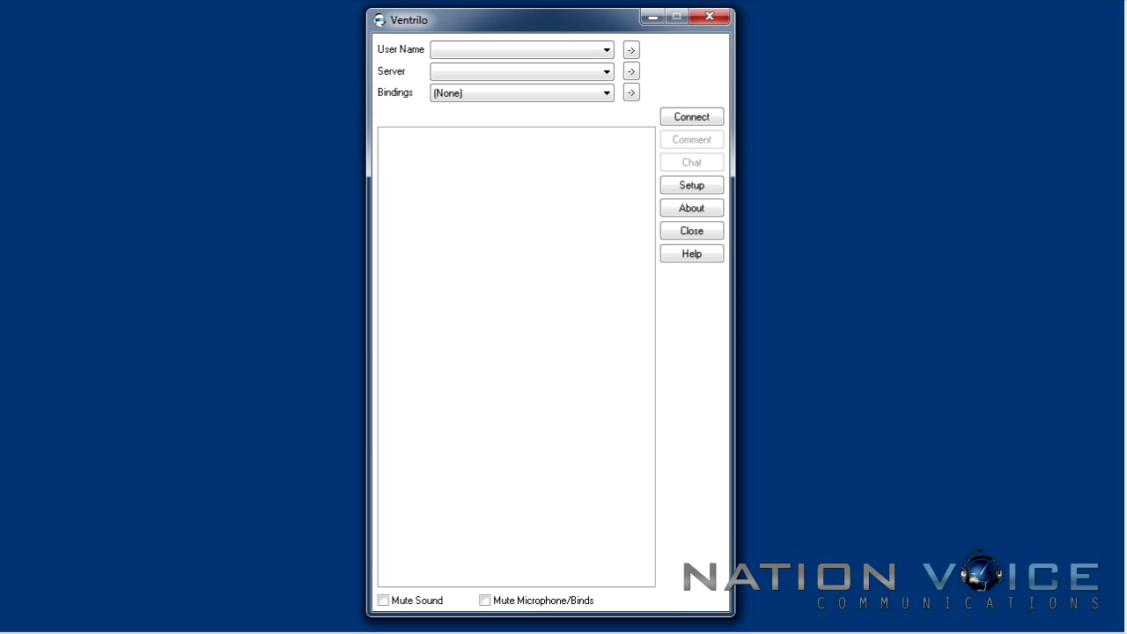
Create a new Ventrilo user account named "Tutorial".
click(633, 49)
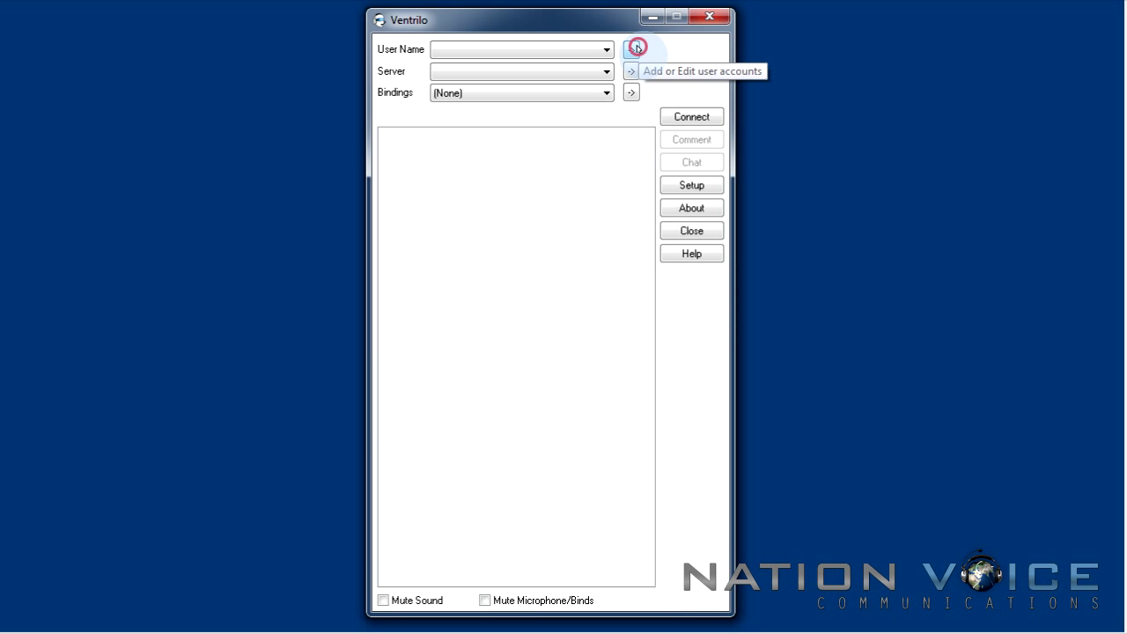
click(531, 258)
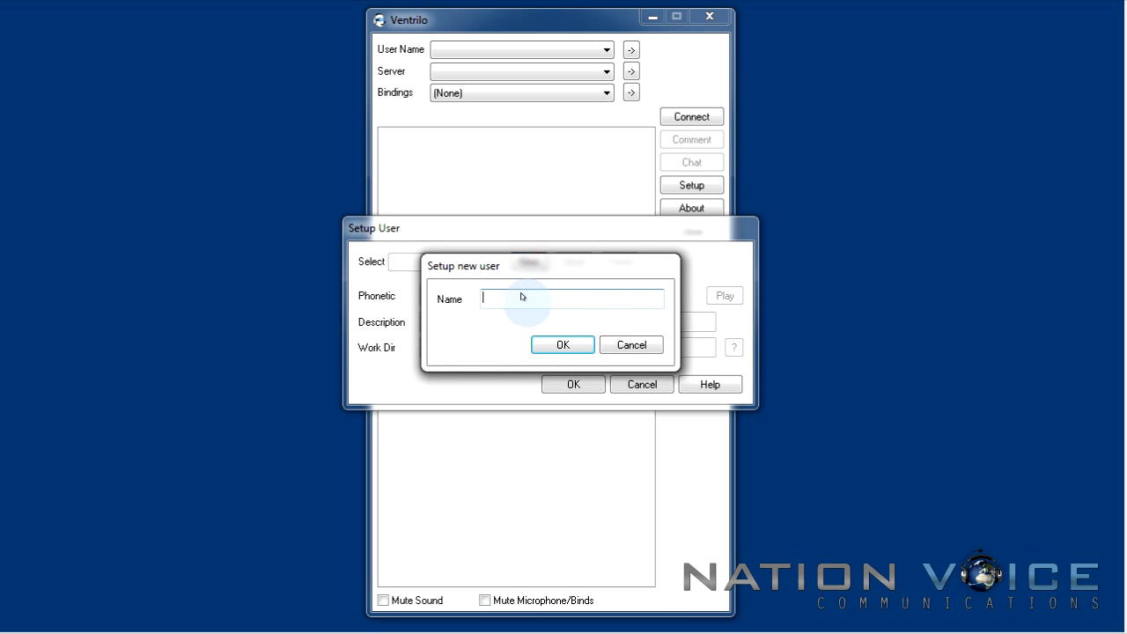
click(514, 301)
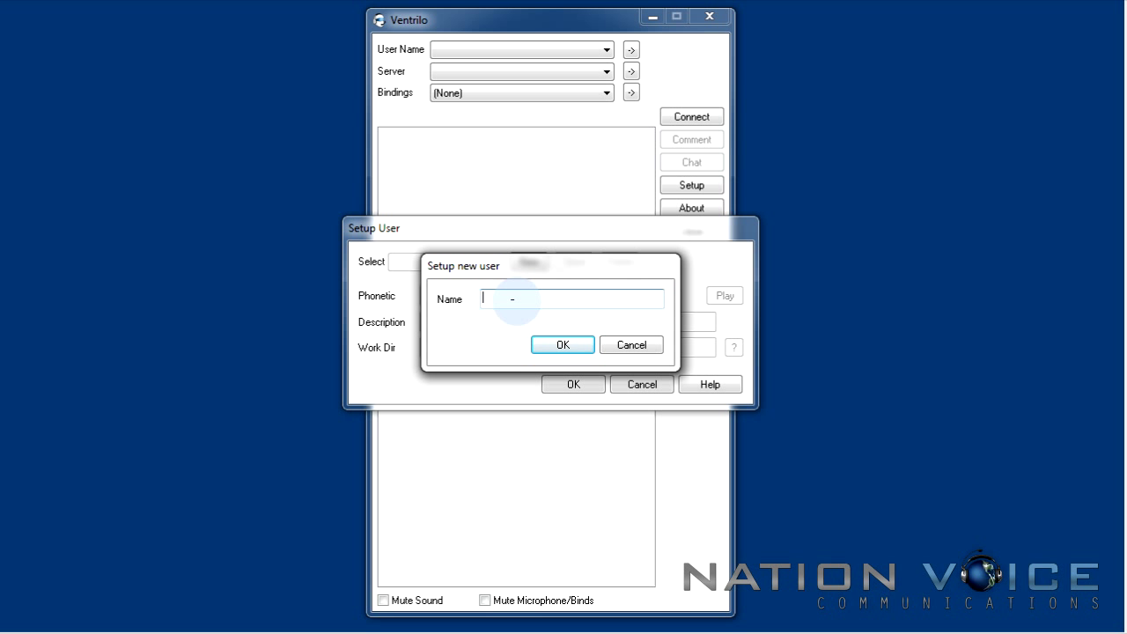
text(Tutorial)
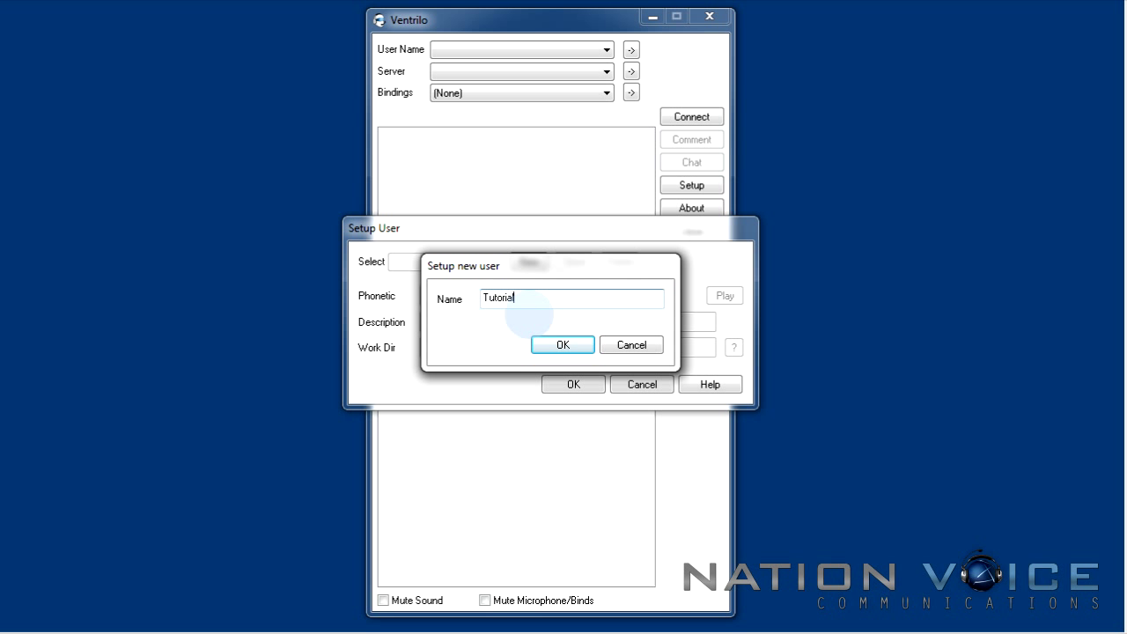
key(Return)
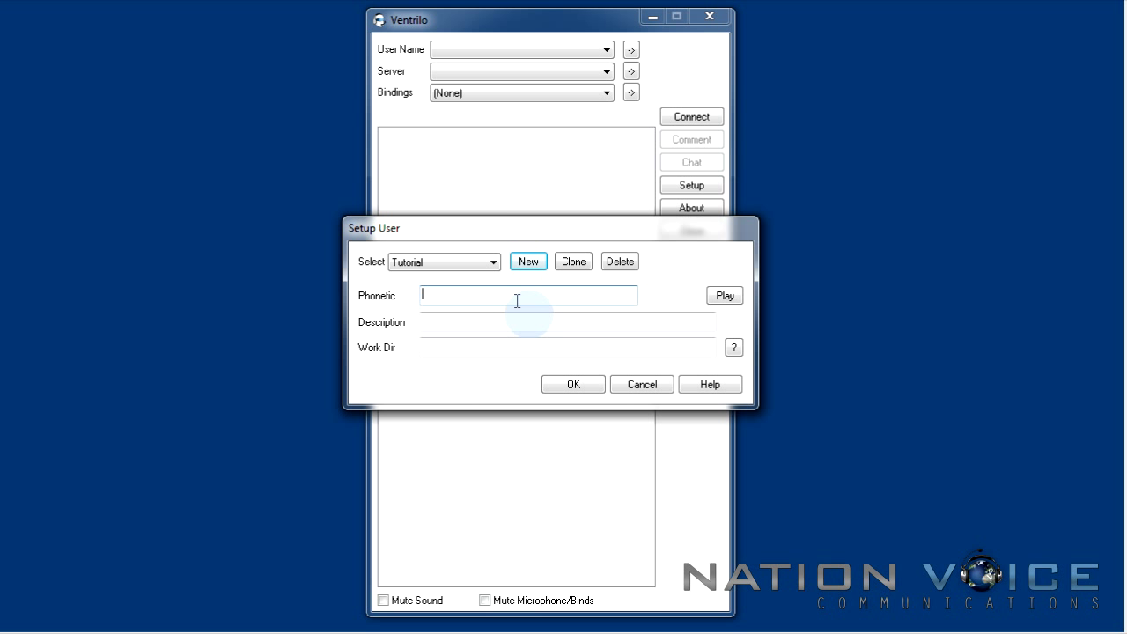
Set the user's phonetic name to "Tutorial" and the description to "This is a tutorial Account", and save the user setup.
text(T)
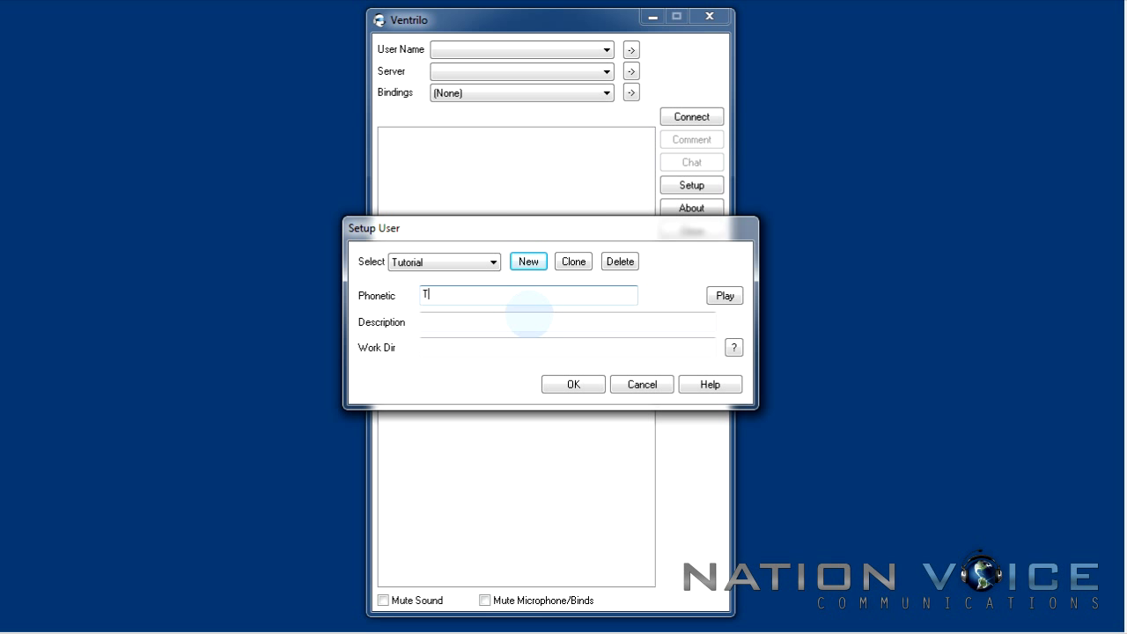
text(utorial)
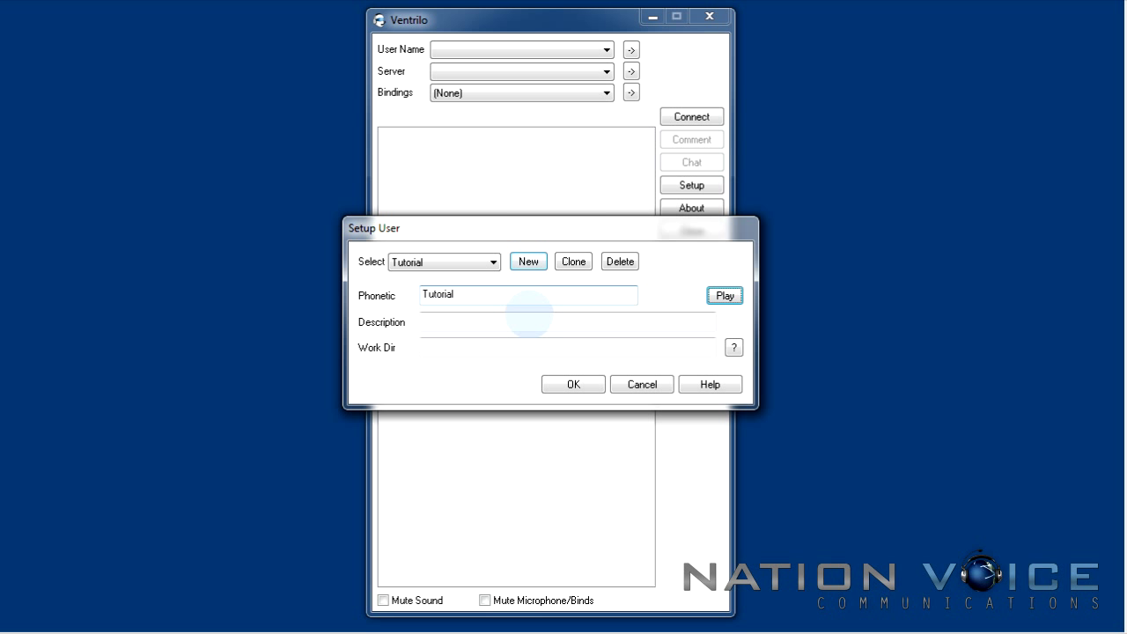
click(528, 318)
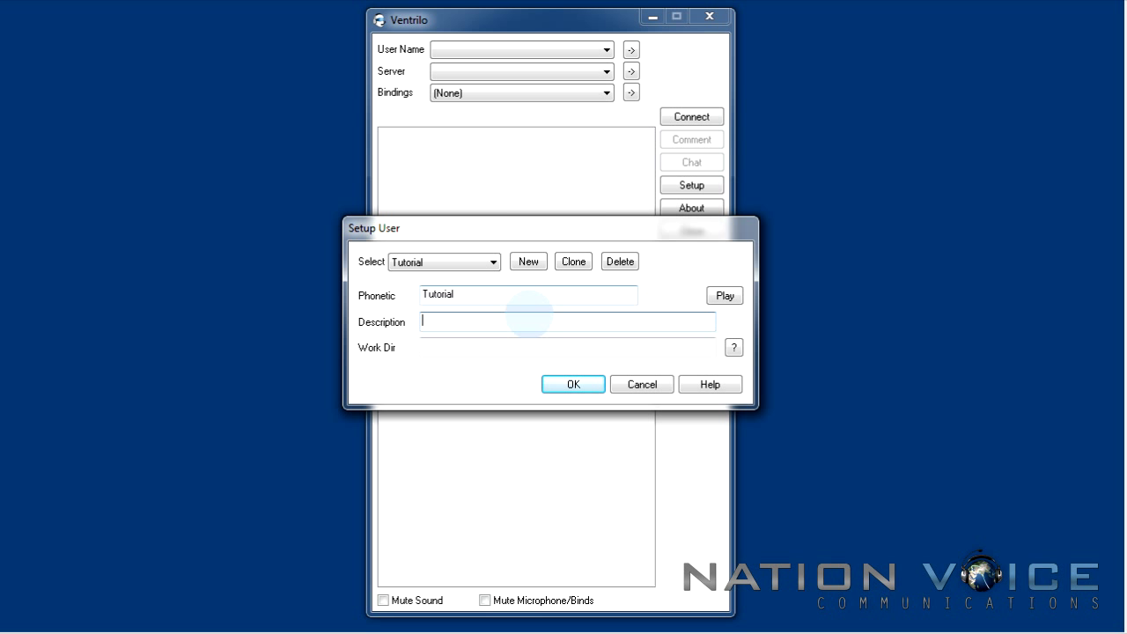
text(Thi)
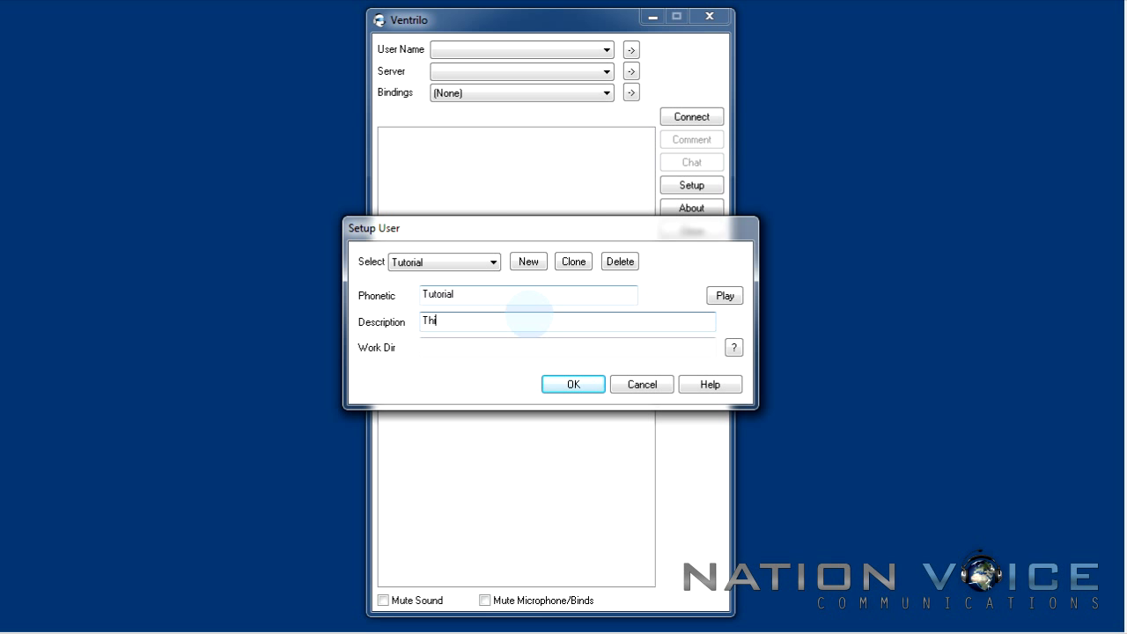
text(s is a tutorial Account)
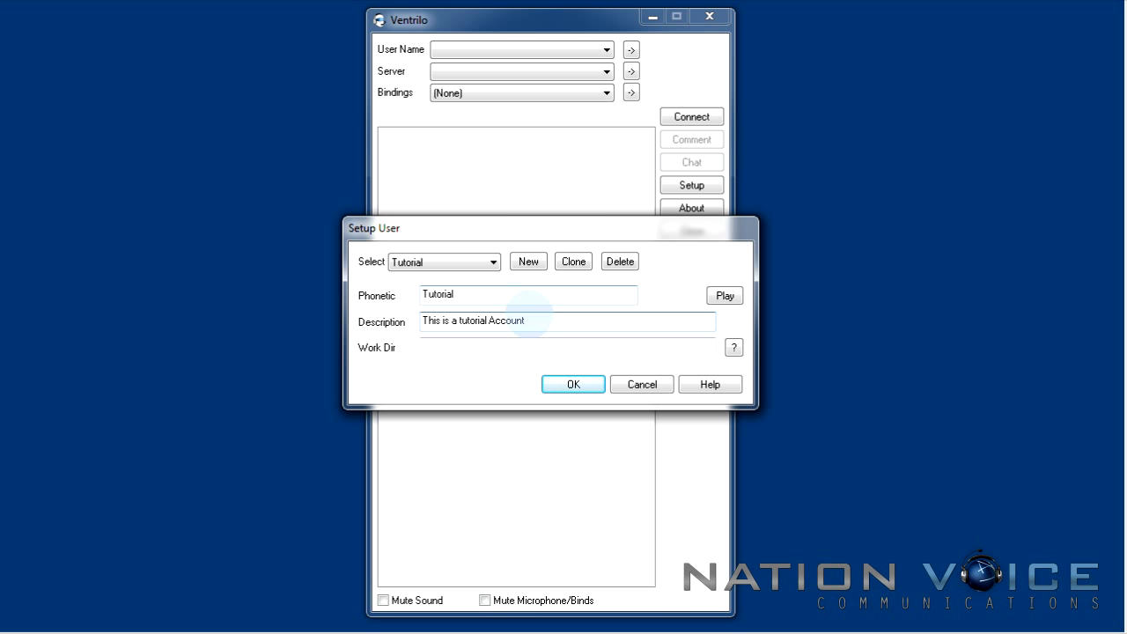
click(559, 384)
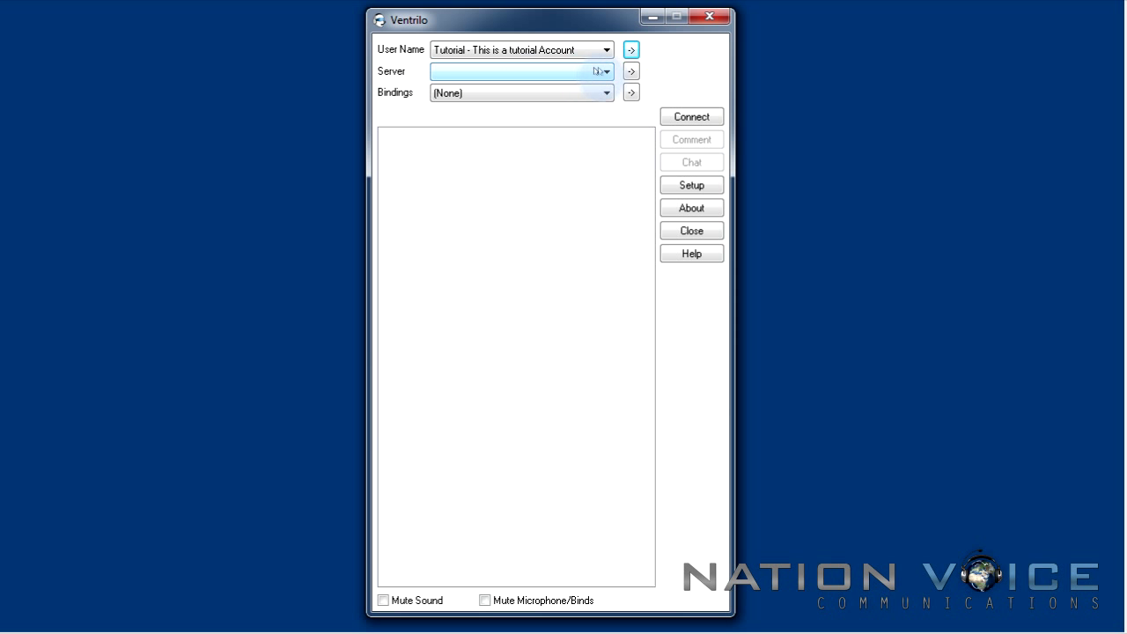
Create a new server connection named "NationVoice Support Ventrilo".
click(631, 71)
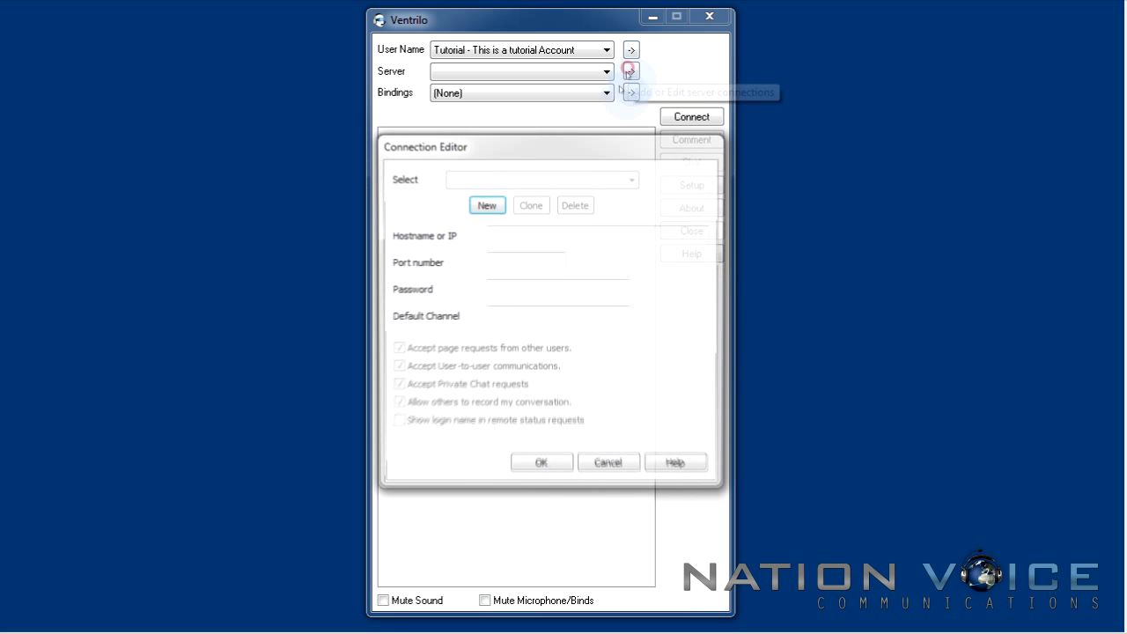
click(487, 204)
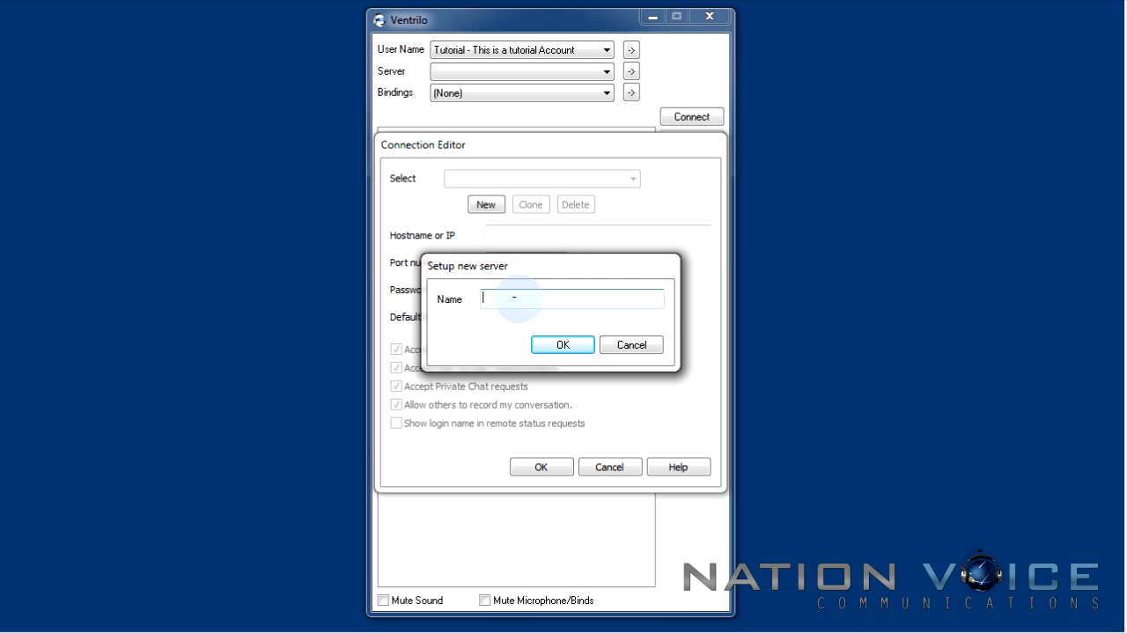
text(Nation)
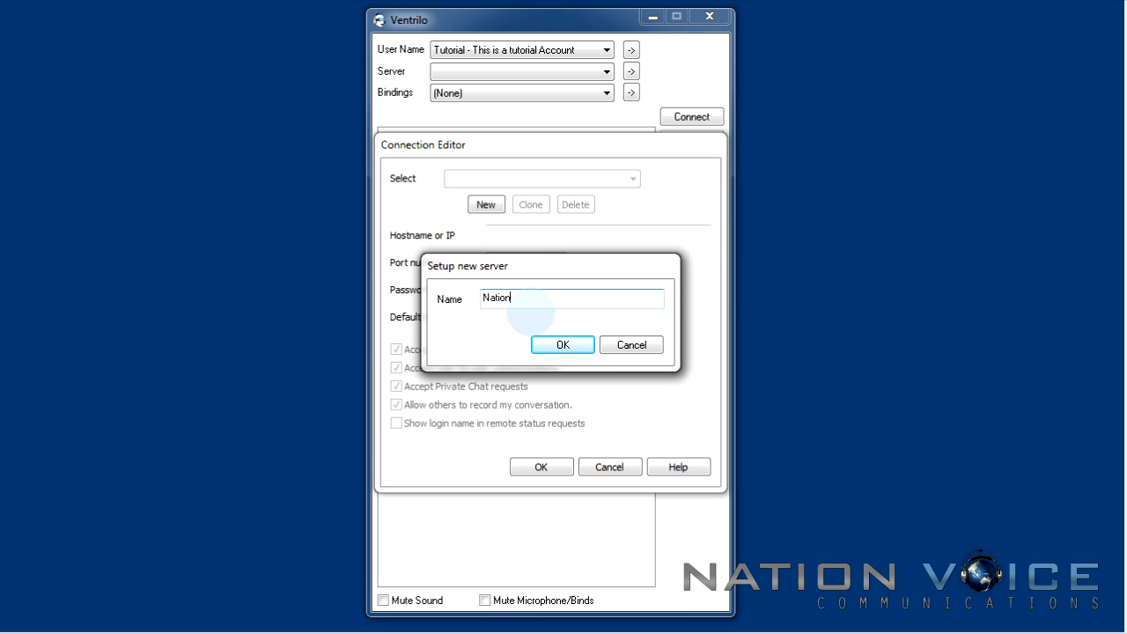
text(Voice Sup)
key(BackSpace)
key(BackSpace)
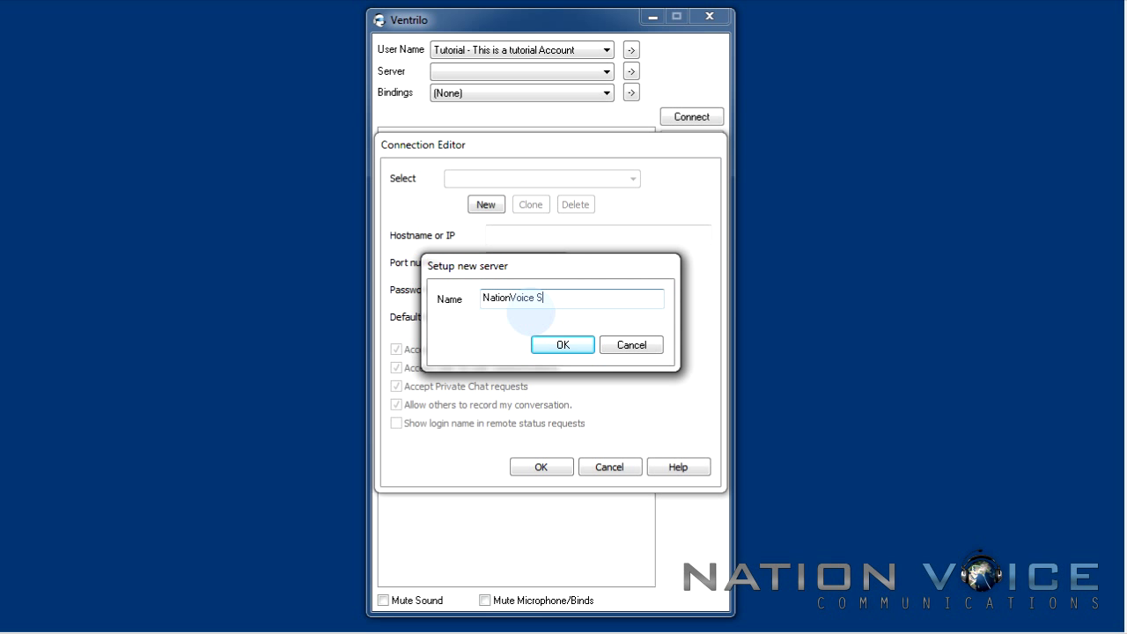
text(UP)
key(BackSpace)
key(BackSpace)
key(BackSpace)
text(Support )
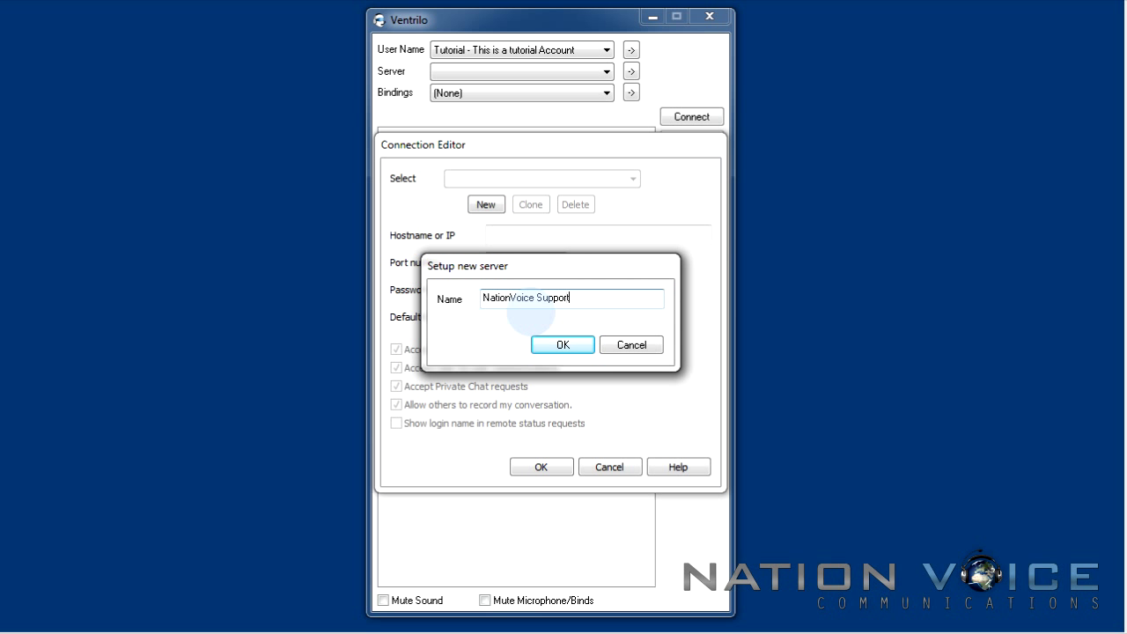
text(Ventrilo)
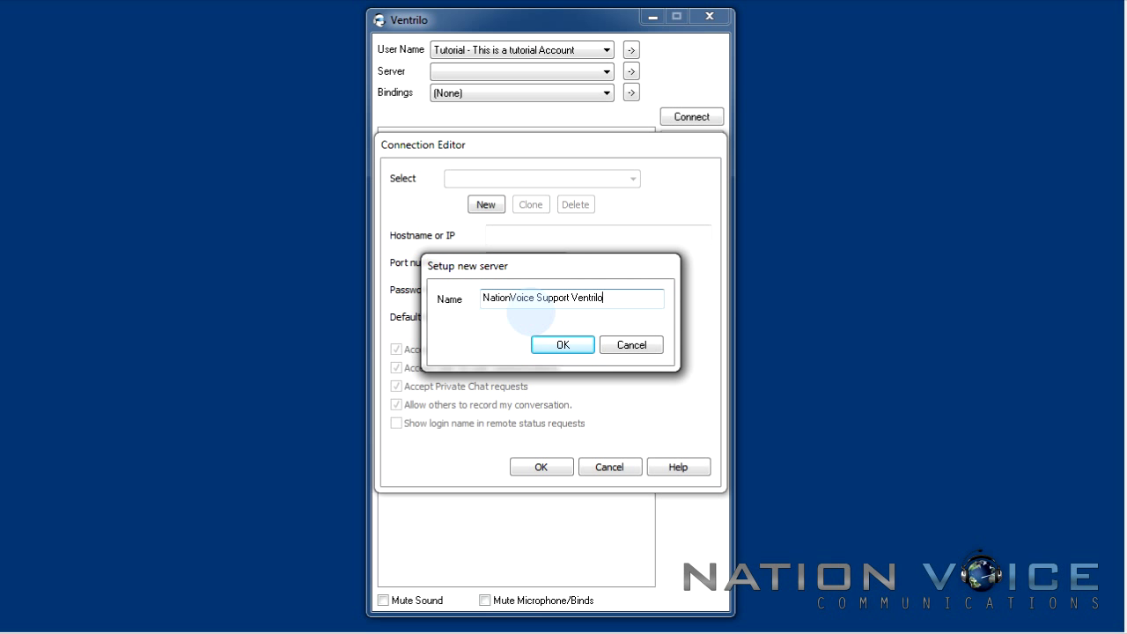
key(Return)
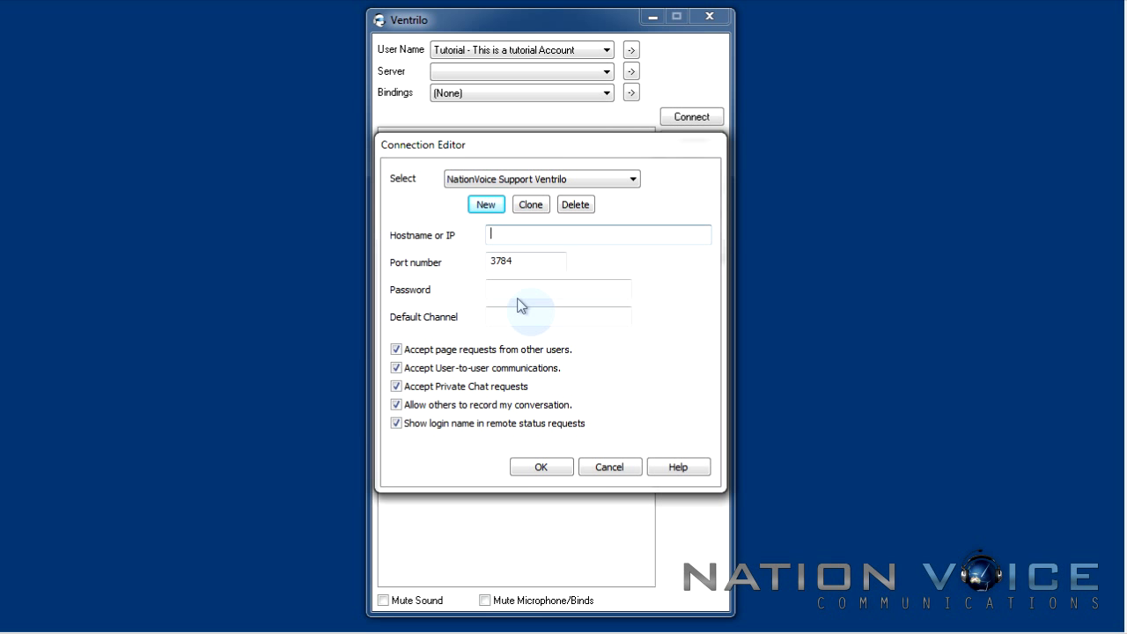
Set the connection's hostname to support.nationvoice.com without a password, save it, and connect to the server.
text(support.)
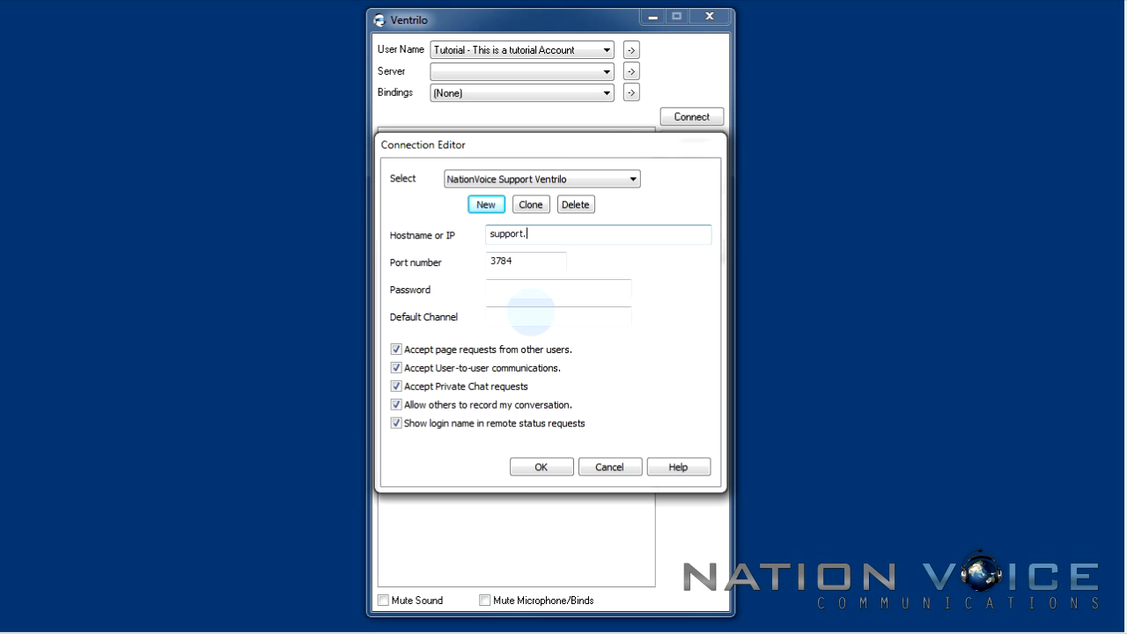
text(nationvoice.com)
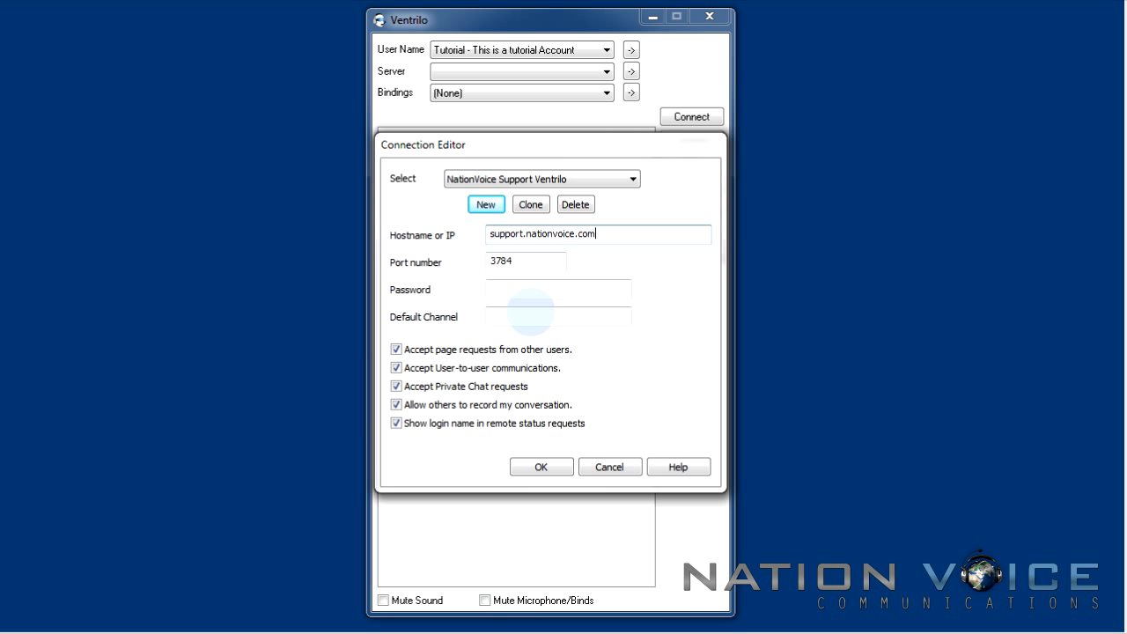
click(521, 262)
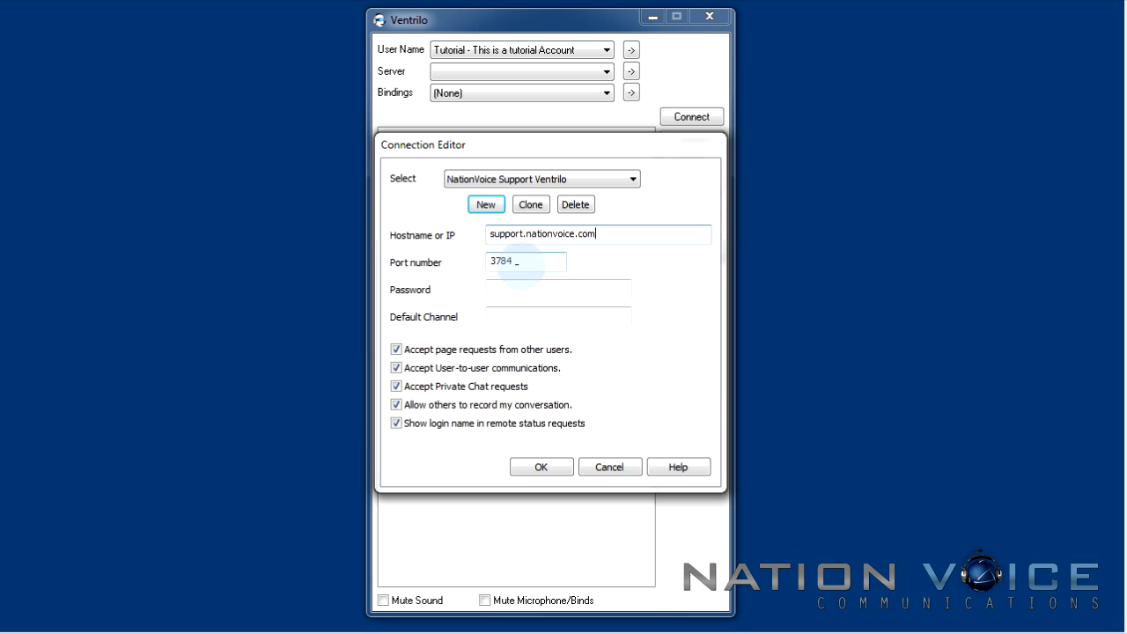
click(512, 288)
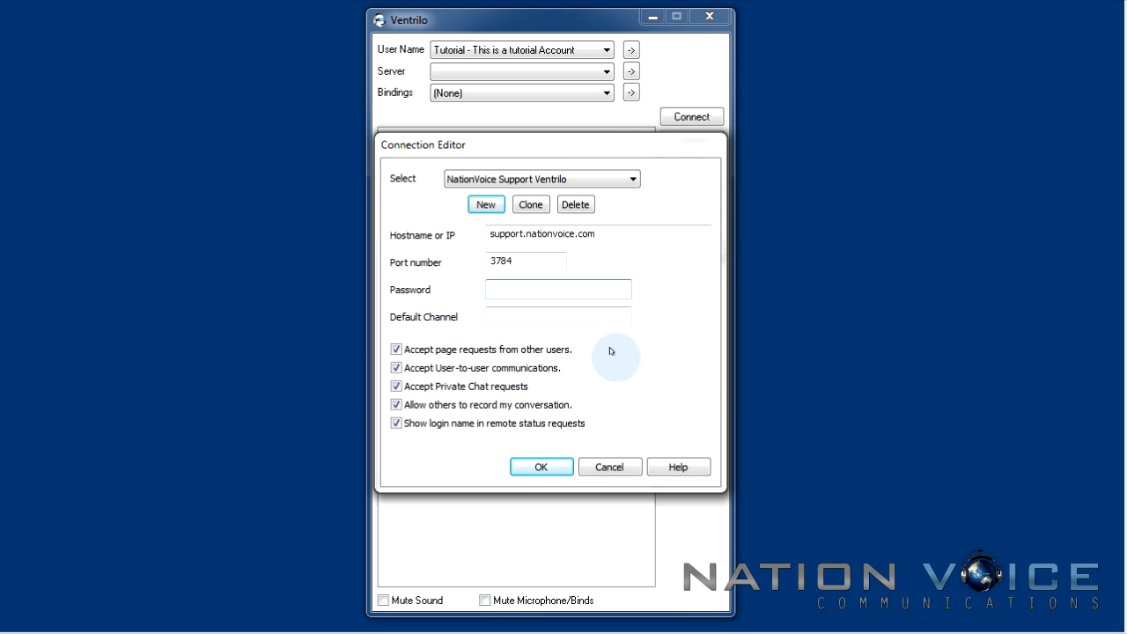
click(417, 388)
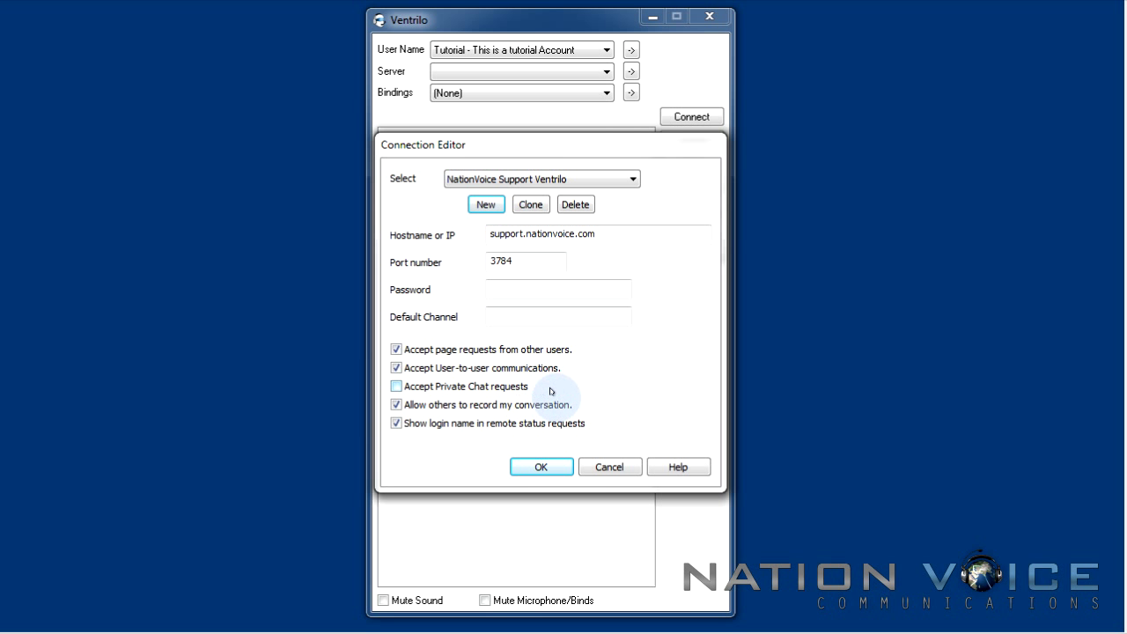
click(497, 390)
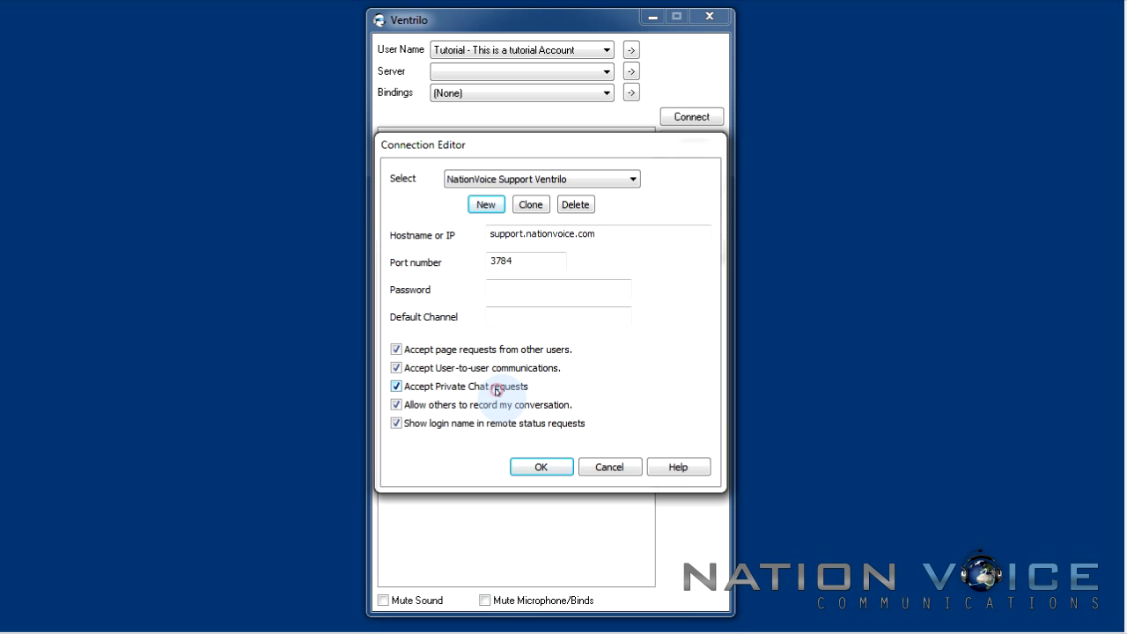
click(538, 471)
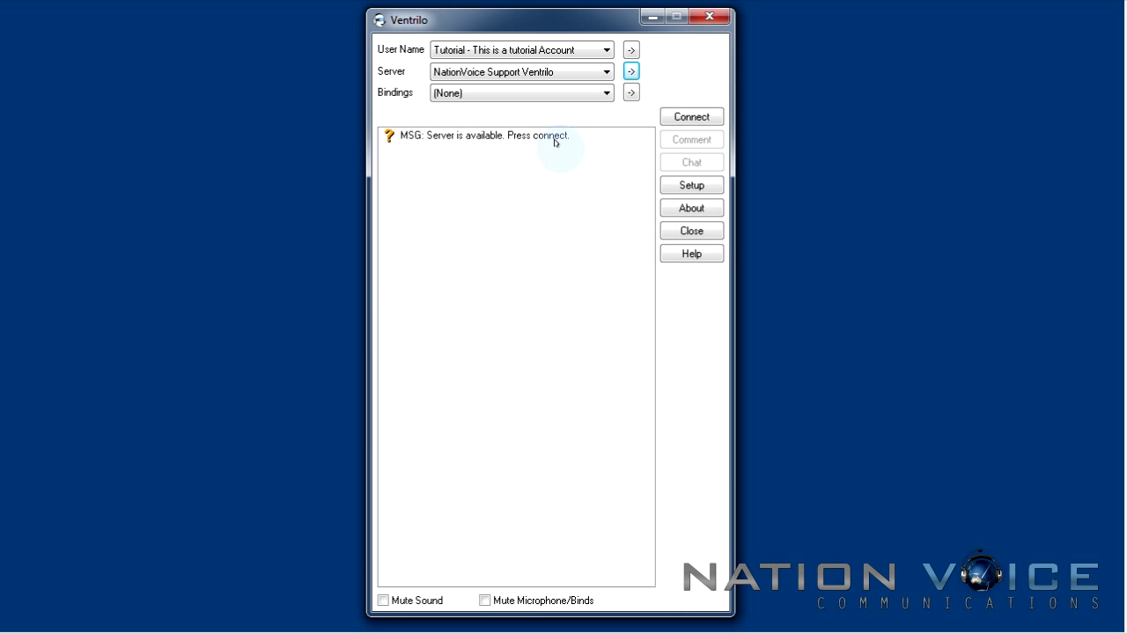
click(708, 118)
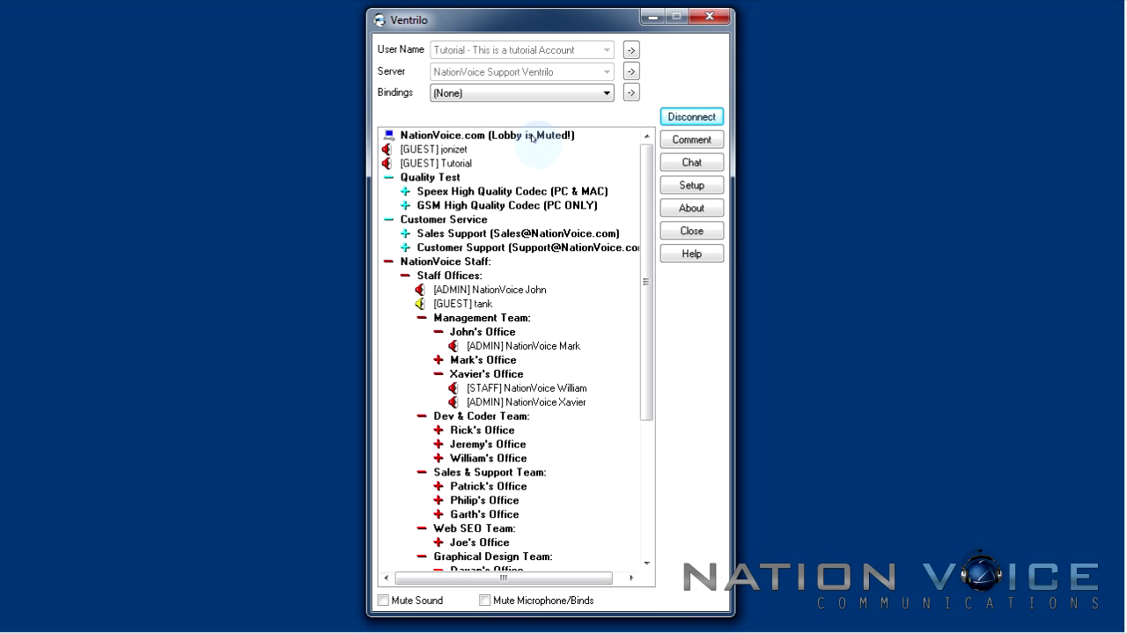
View the server's admin login prompt and dismiss it without entering a password.
right_click(453, 136)
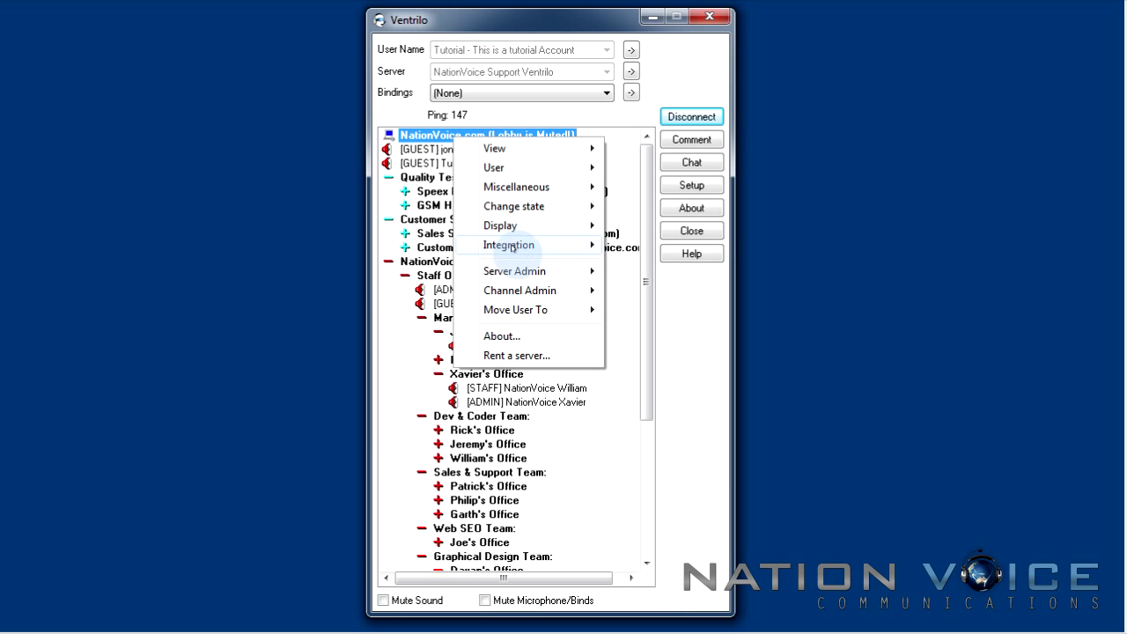
mouse_move(501, 267)
click(647, 271)
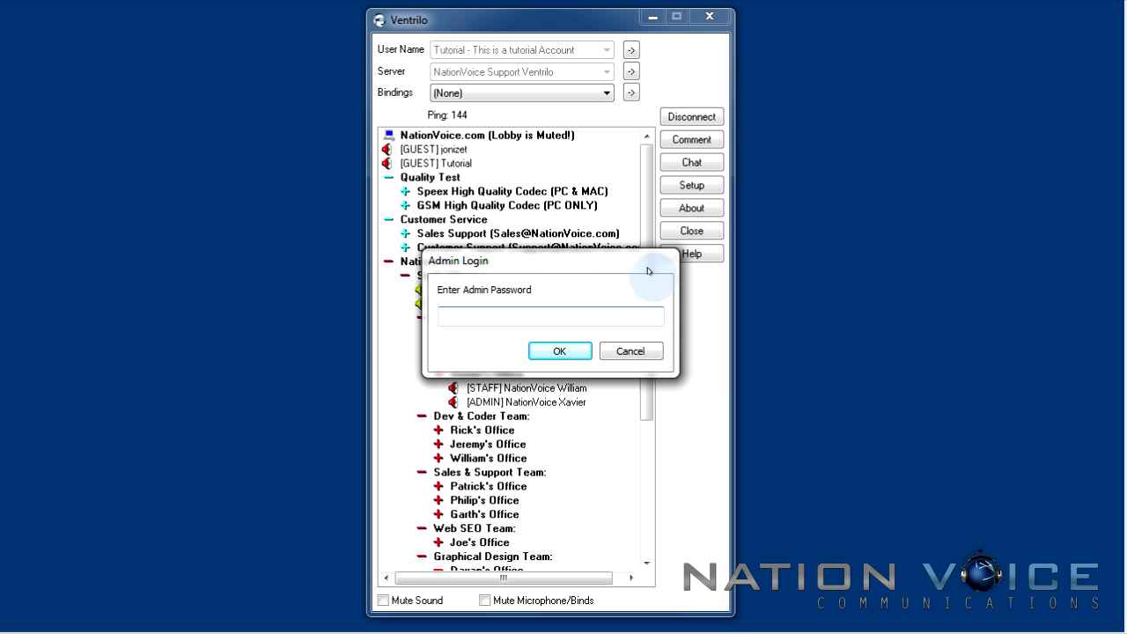
click(633, 351)
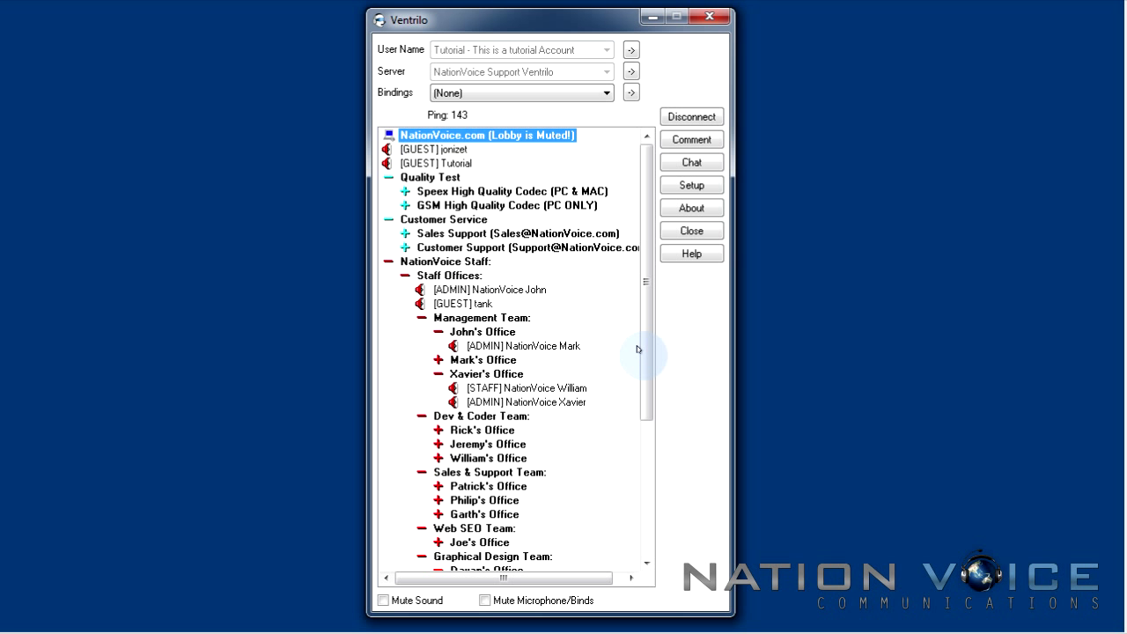